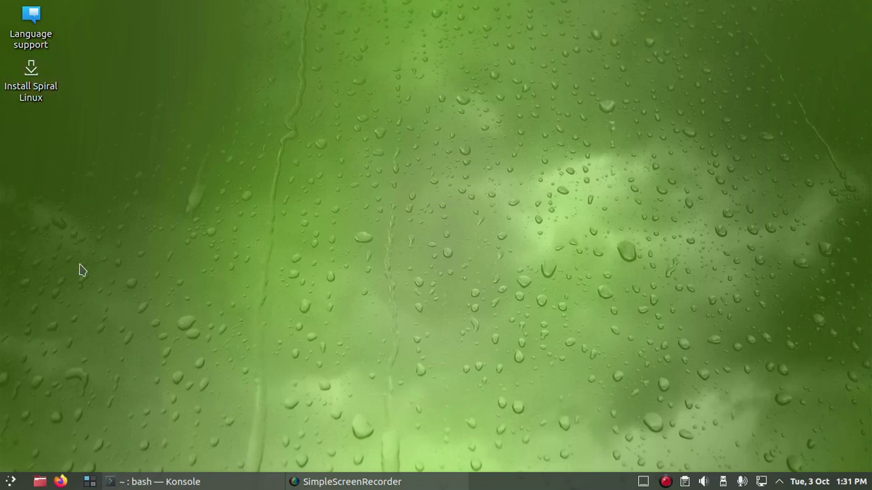
click(12, 481)
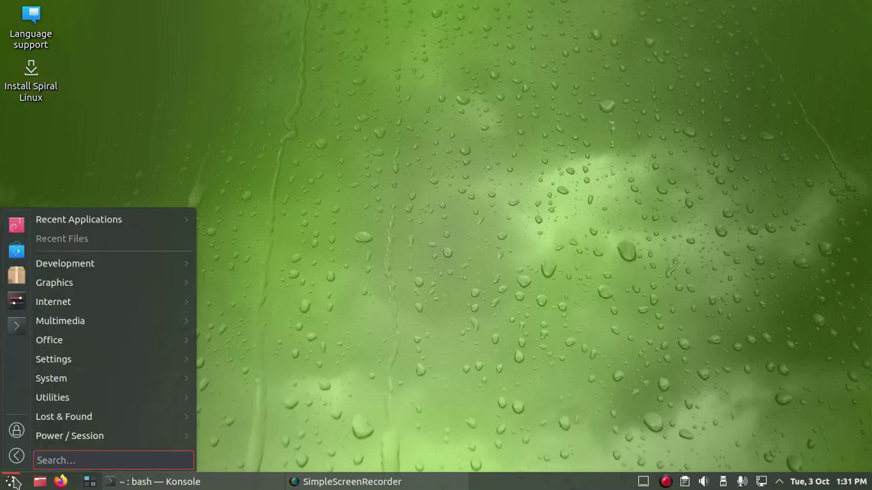
click(13, 483)
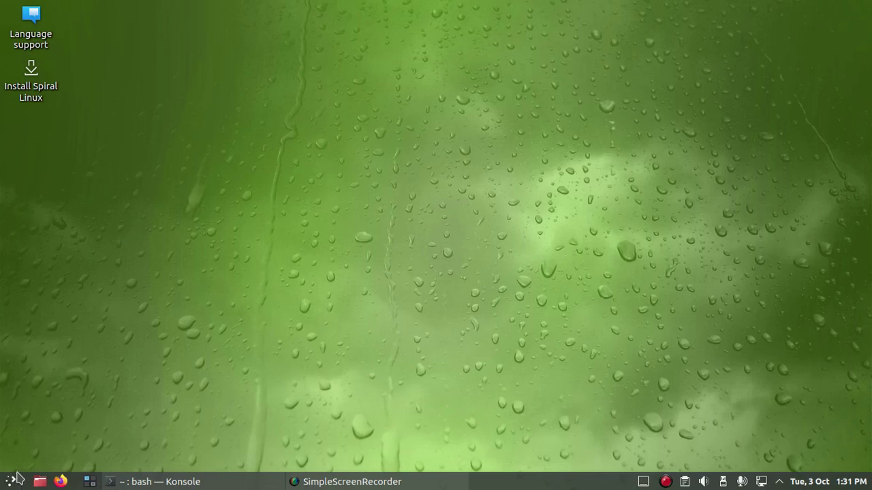
- Review the earlier Konsole session, highlighting the system update and the neofetch and simplescreenrecorder install commands
click(196, 482)
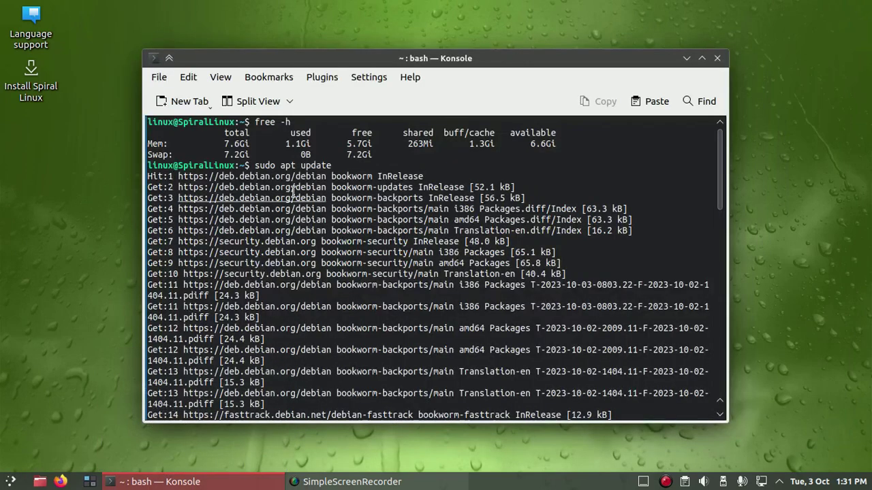
drag(285, 146, 254, 166)
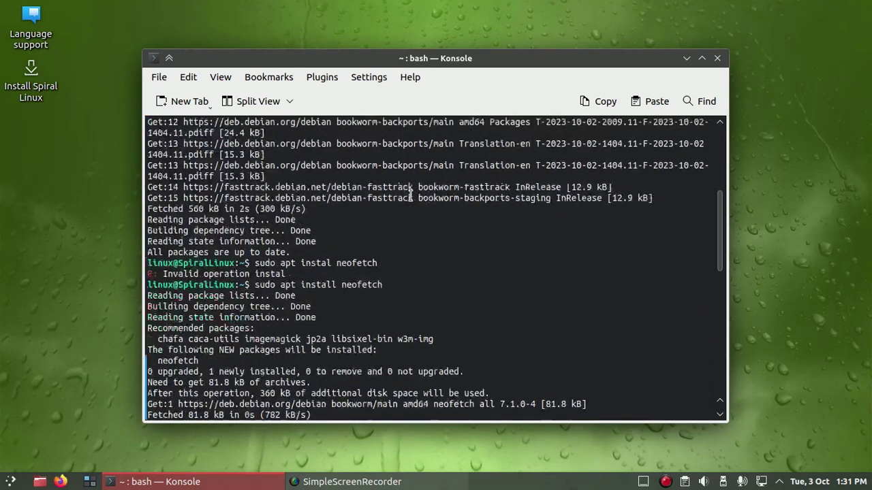
drag(386, 285, 255, 287)
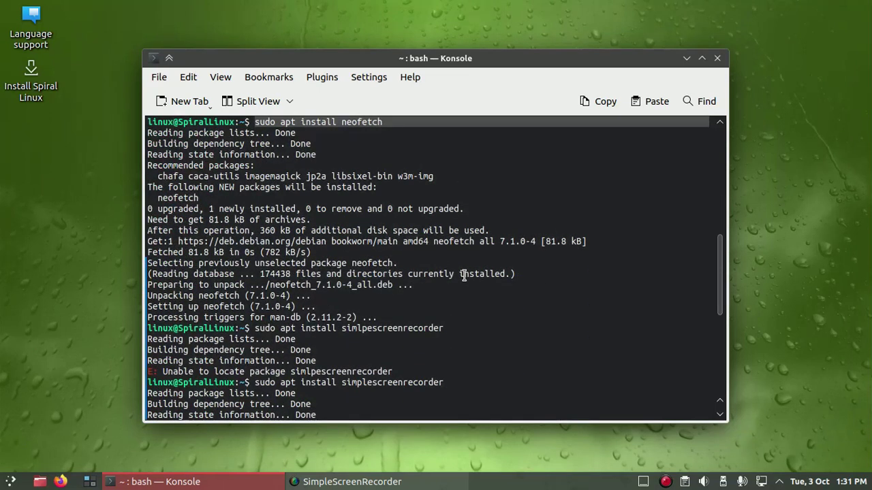
key(Return)
drag(452, 314, 258, 317)
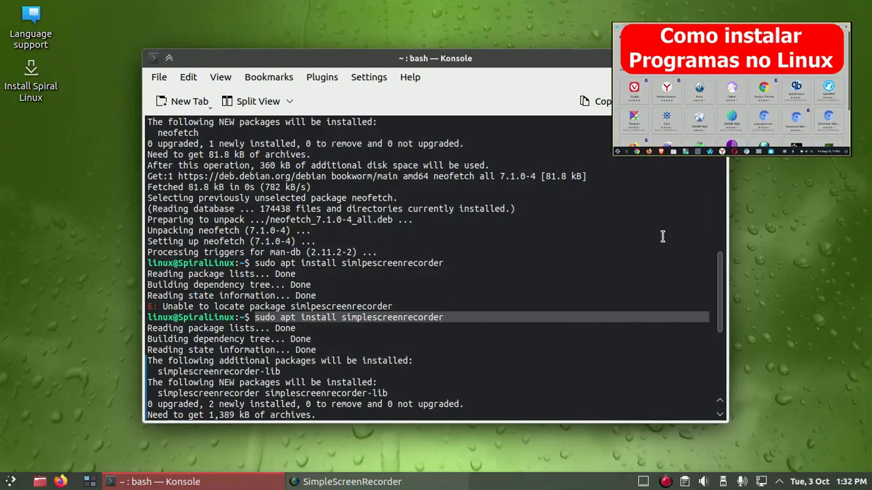
- Bring up the SimpleScreenRecorder window, minimize it again, and close the terminal window
click(351, 480)
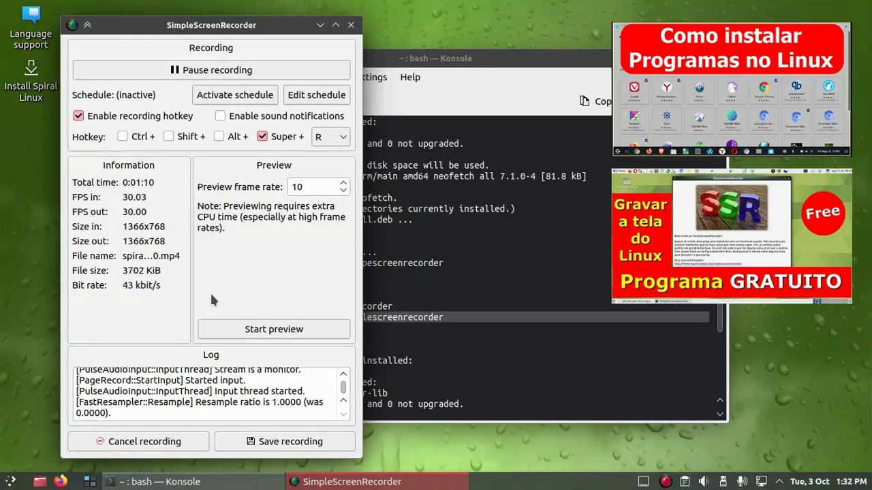
click(320, 25)
text(y)
key(Return)
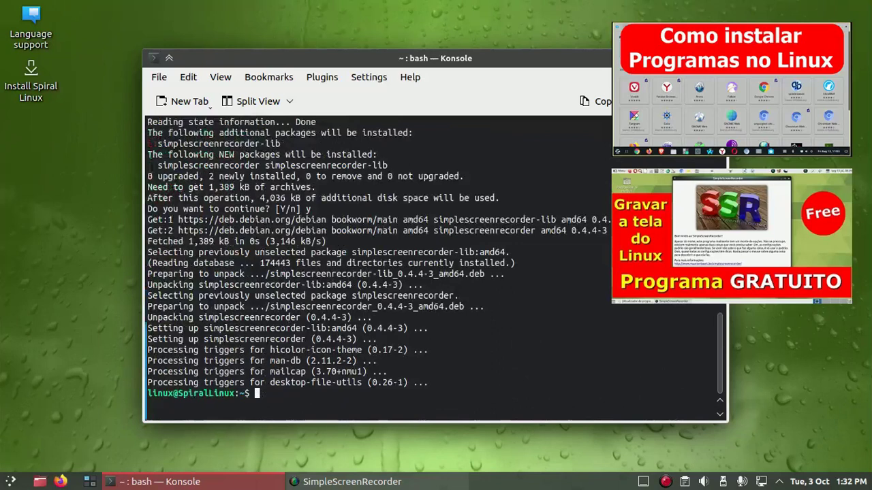
click(719, 58)
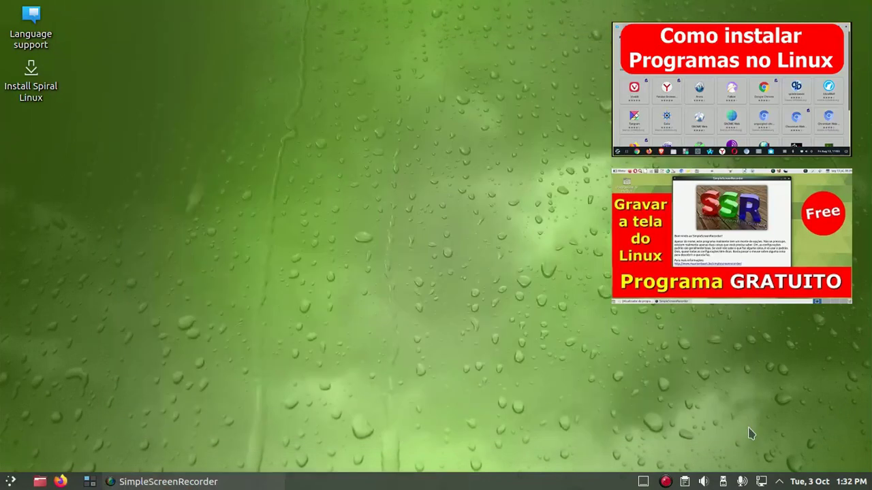
- Look at the desktop calendar and the hidden status and notification icons, closing each popup
click(842, 483)
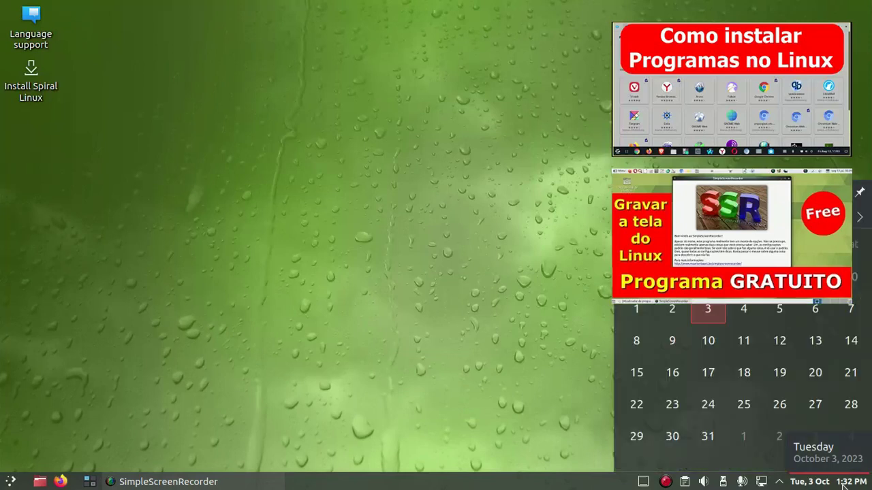
click(842, 484)
click(815, 484)
click(790, 484)
click(781, 482)
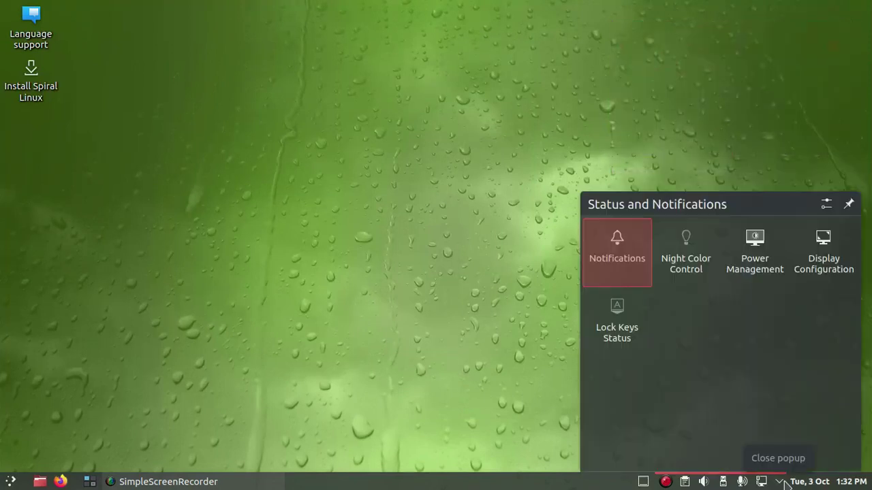
click(782, 482)
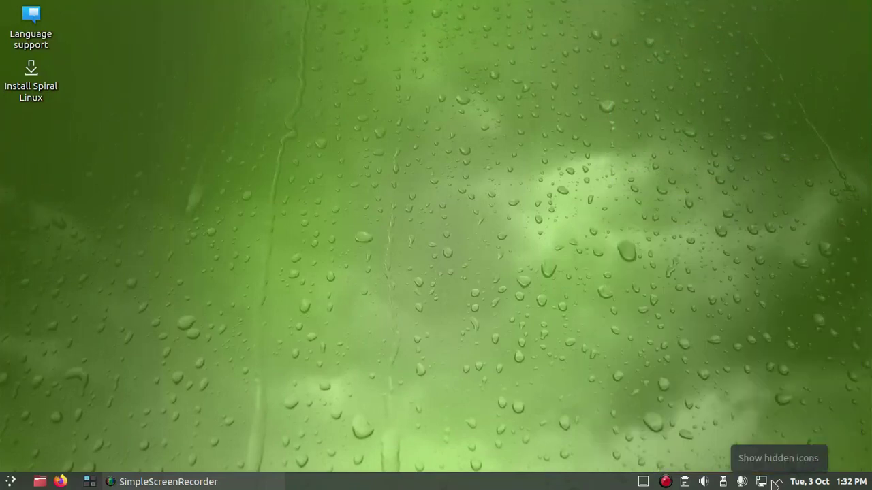
- View the list of available wired and wireless networks, then dismiss it
click(763, 482)
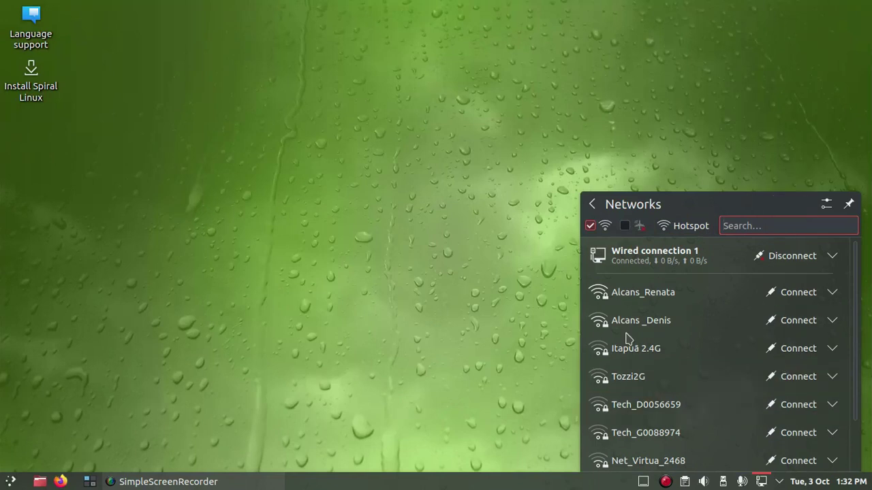
click(492, 204)
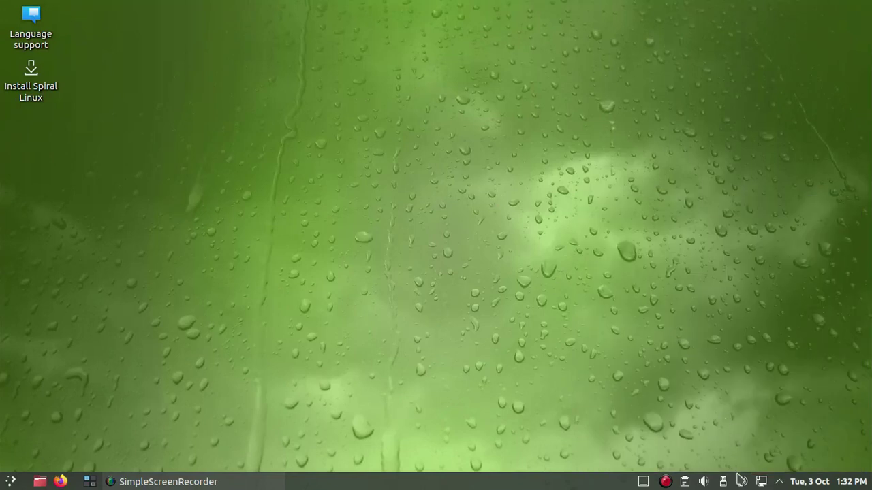
- Toggle the microphone mute on and off, leaving the microphone muted
click(742, 482)
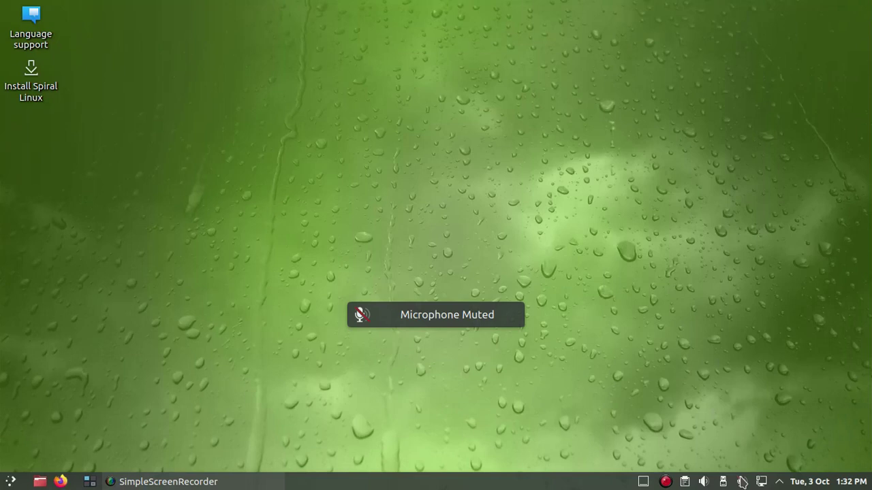
click(742, 482)
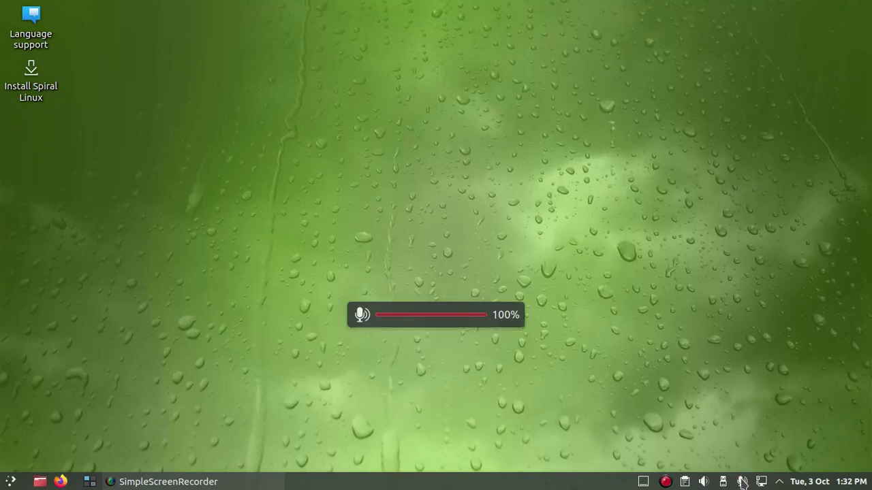
click(743, 482)
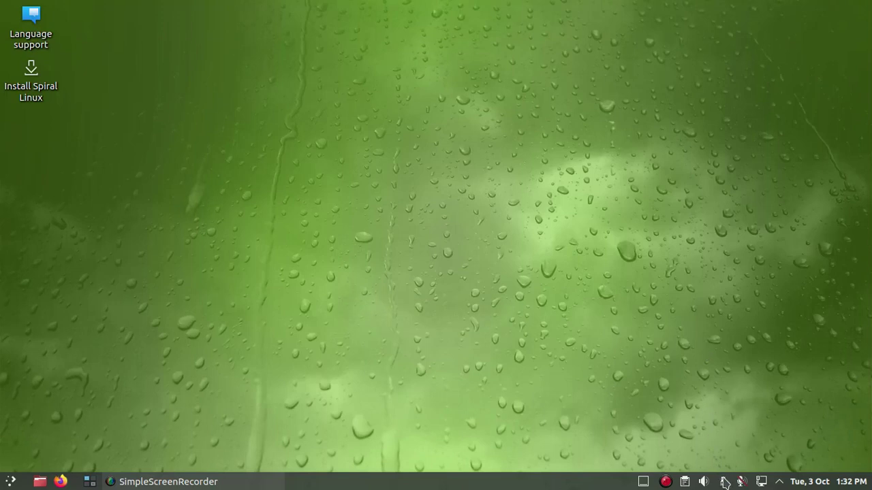
- Check the connected storage devices and set the Line Out audio volume to 58%
click(724, 482)
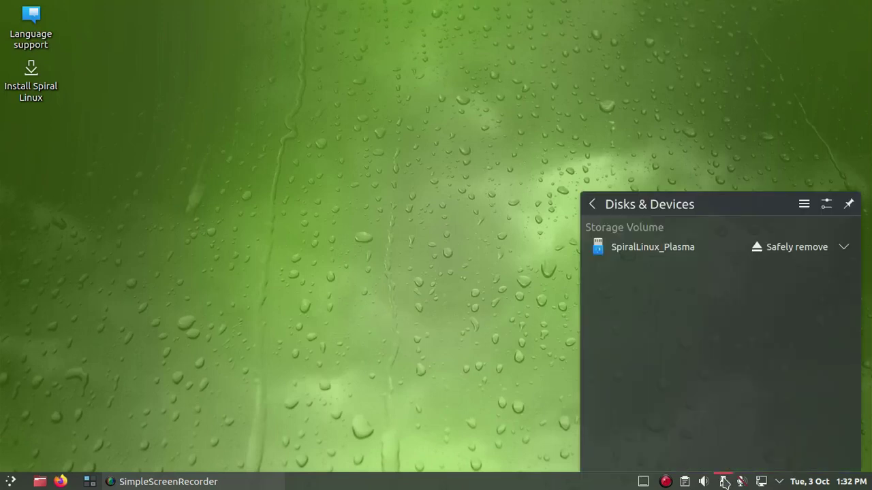
click(724, 481)
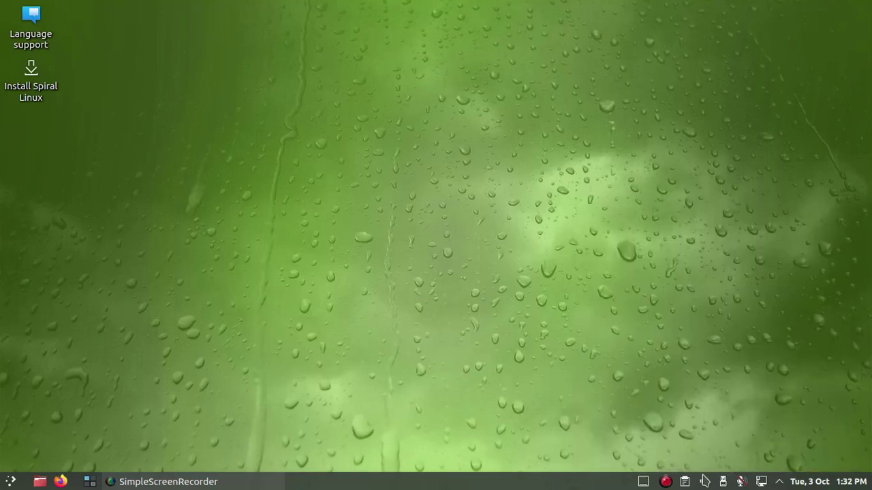
click(704, 482)
drag(669, 272, 690, 274)
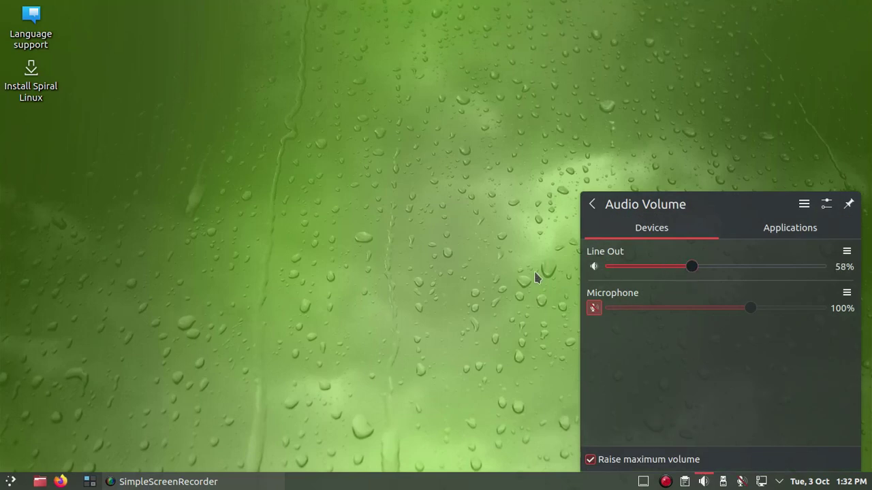
click(529, 292)
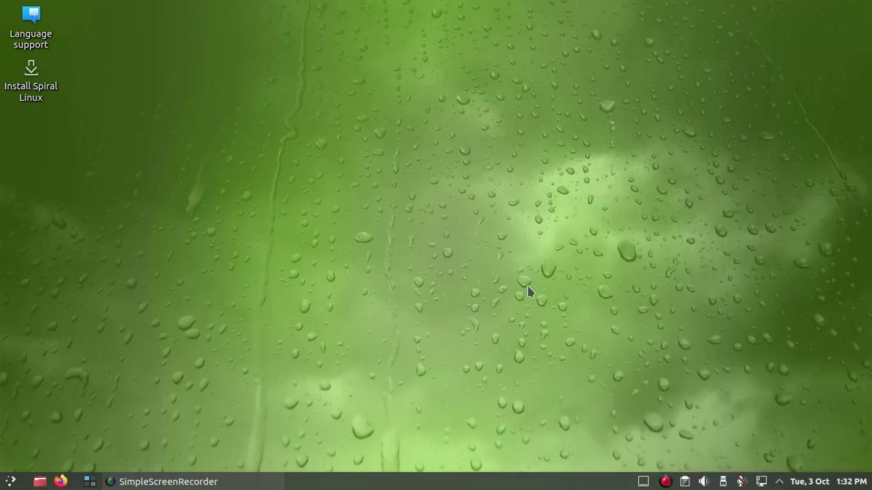
- Look at the clipboard popup and close it
click(685, 482)
click(685, 482)
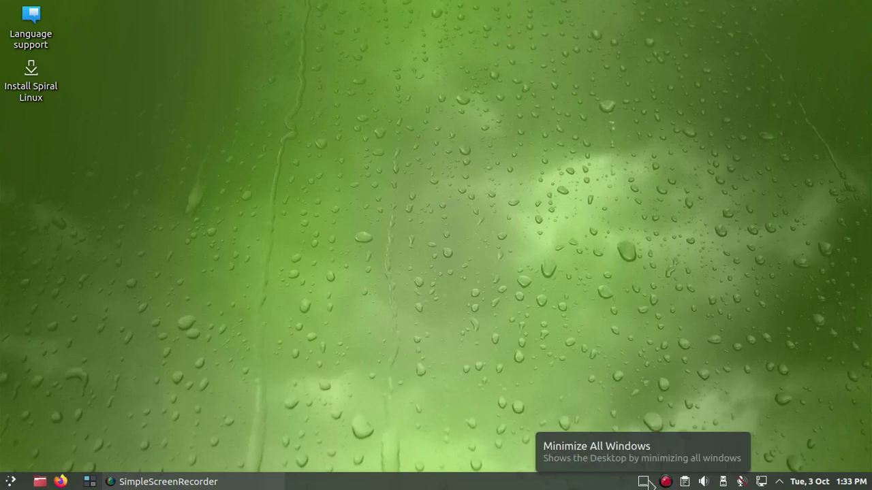
- Open the home folder in Dolphin, and minimize both the file manager and the SimpleScreenRecorder window
click(190, 483)
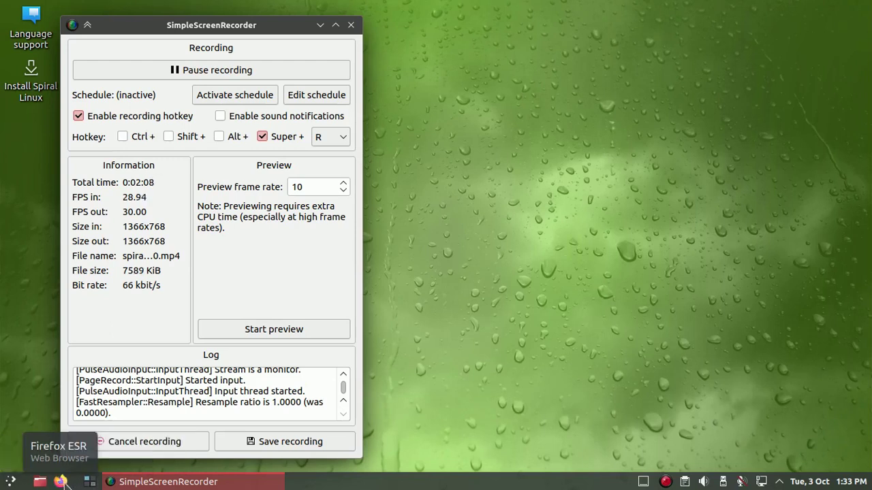
click(40, 482)
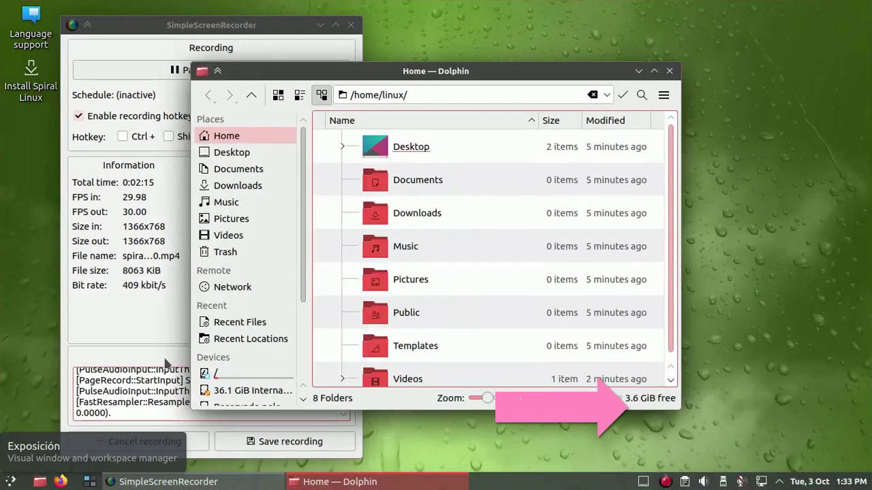
click(639, 71)
click(320, 24)
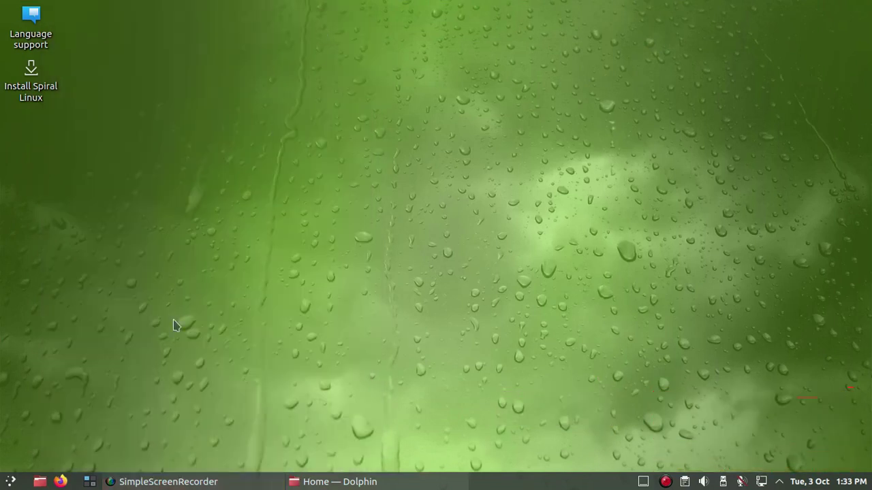
- Browse the available Plasma widgets from Activities down to System monitor Sensor, then close the widget list
click(12, 481)
click(120, 412)
right_click(11, 483)
click(65, 444)
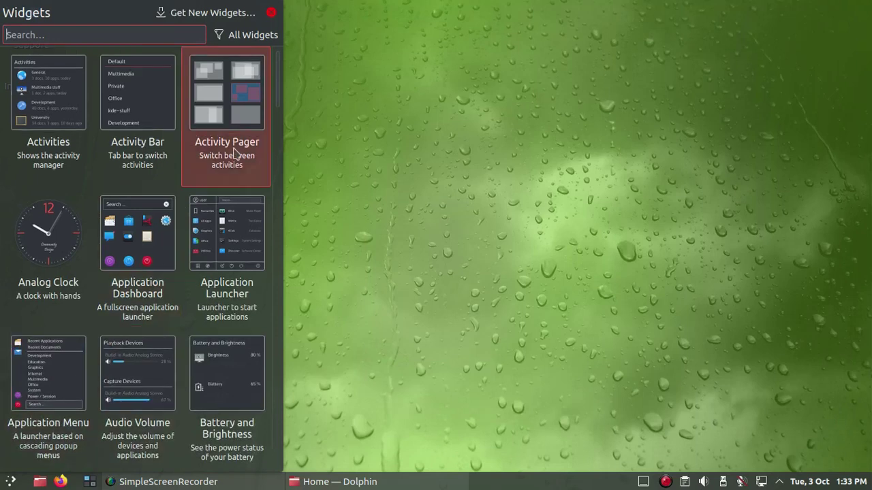
scroll(266, 286, down, 12)
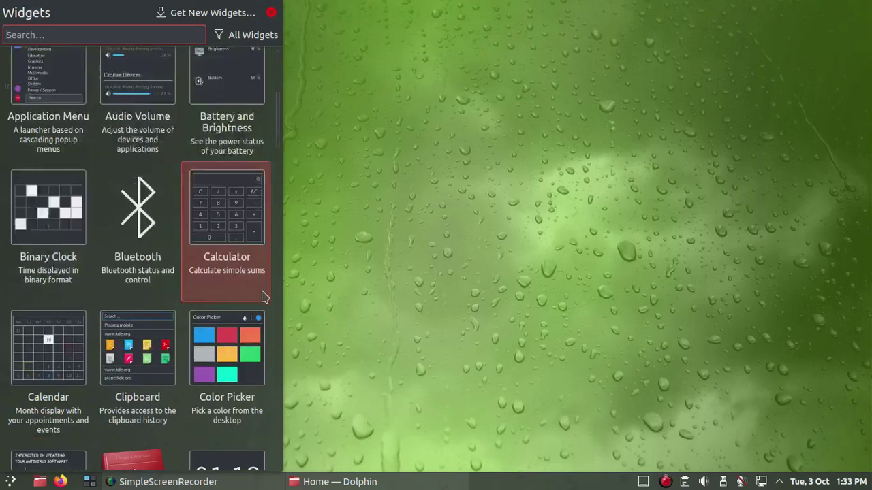
scroll(266, 297, down, 10)
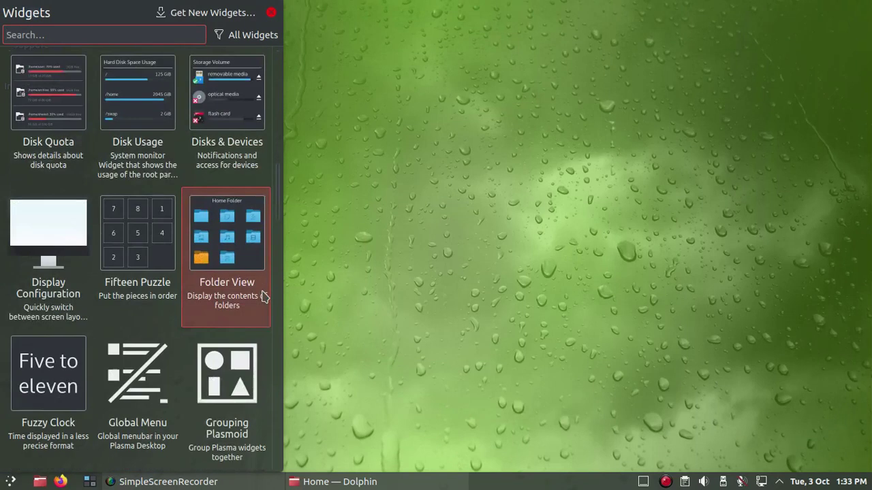
scroll(265, 297, down, 10)
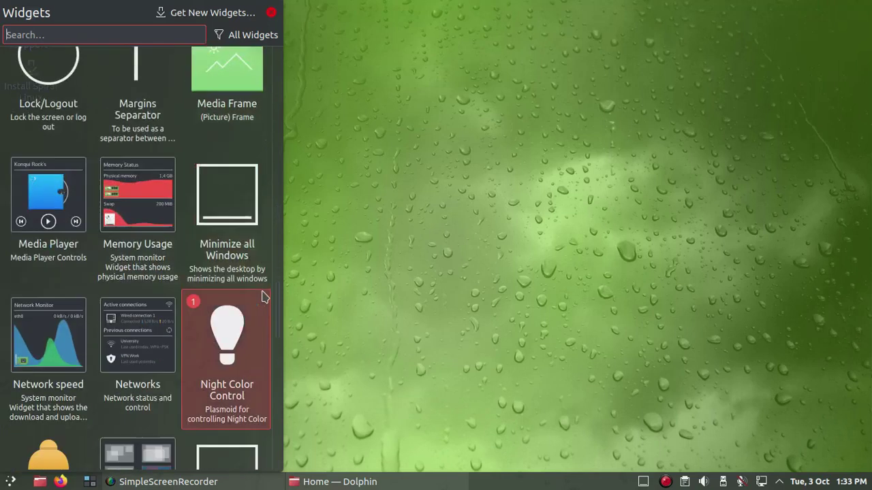
scroll(265, 297, down, 5)
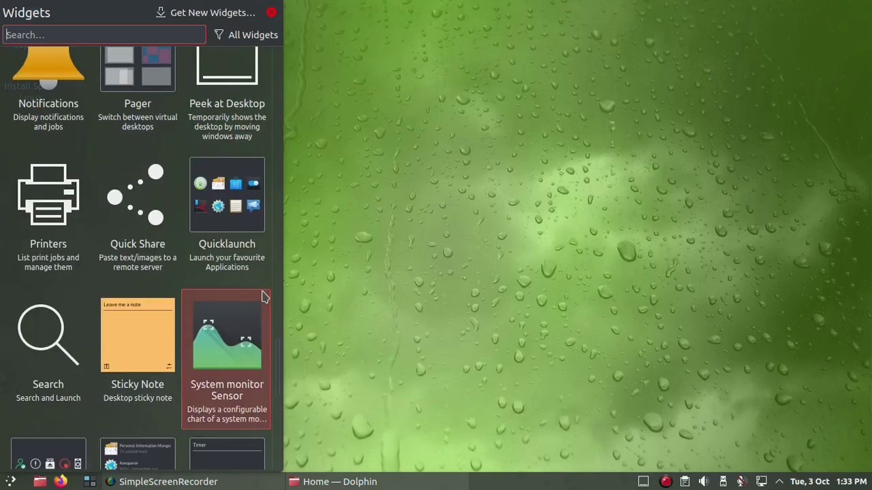
click(387, 256)
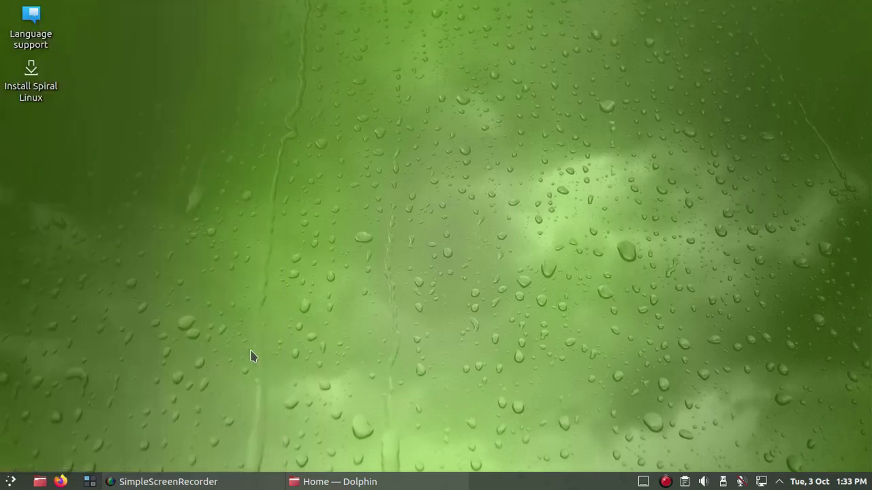
- Open a new Konsole terminal, run neofetch to show the system information, and highlight the host model
click(13, 480)
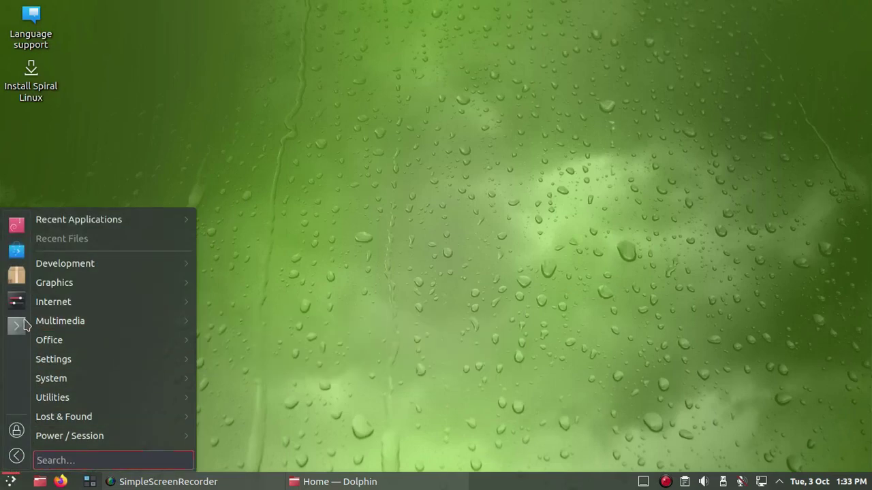
click(19, 325)
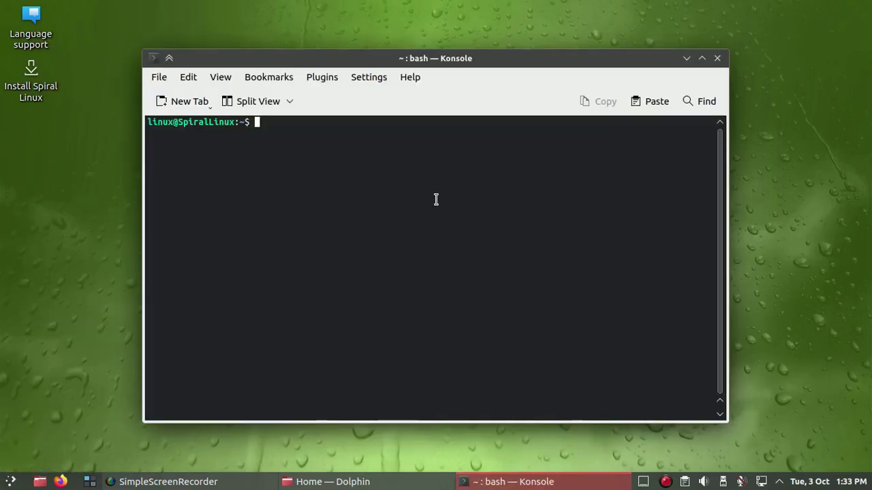
text(neofetch)
key(Return)
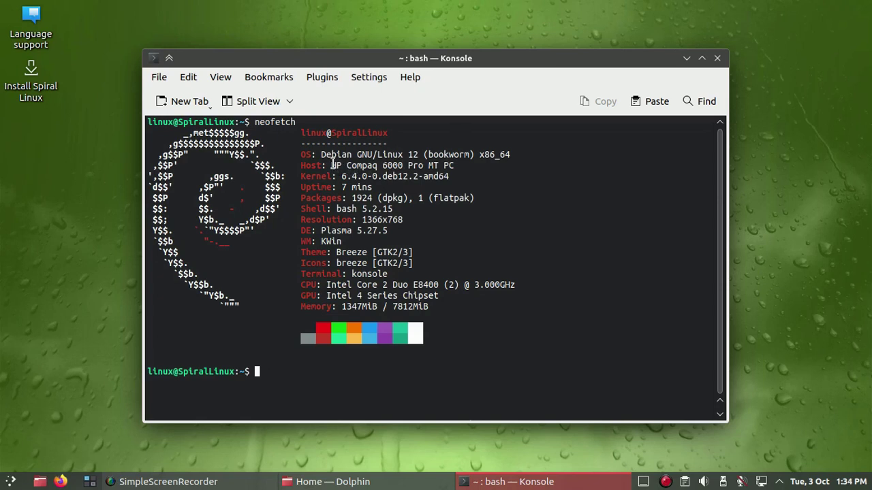
drag(333, 164, 467, 159)
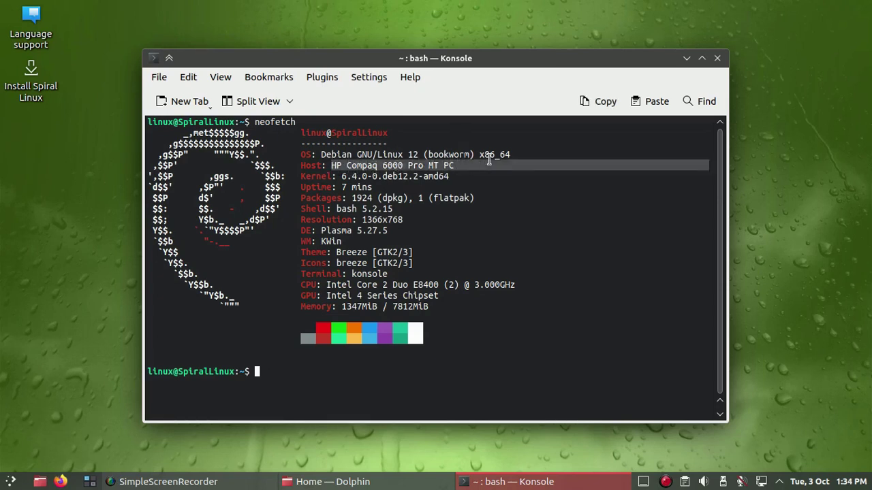
- Highlight the CPU, memory, kernel, desktop environment, theme and icons values in the neofetch output, and close Konsole
drag(325, 285, 523, 285)
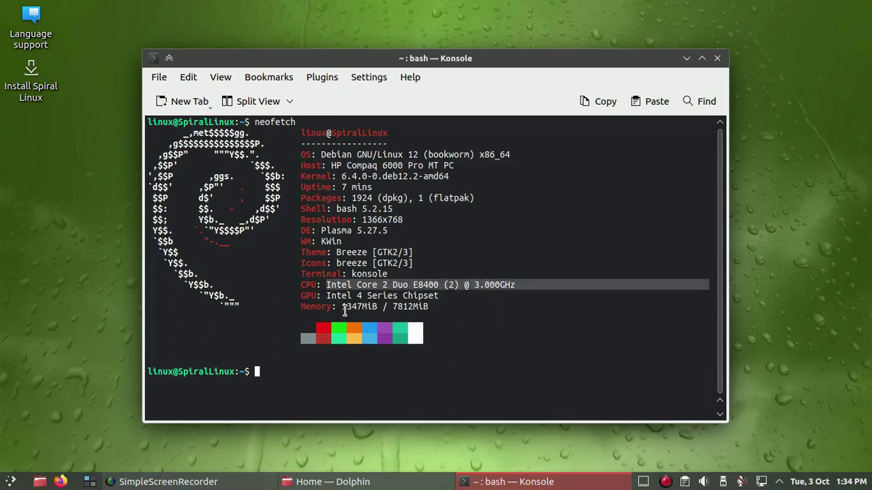
drag(342, 308, 436, 307)
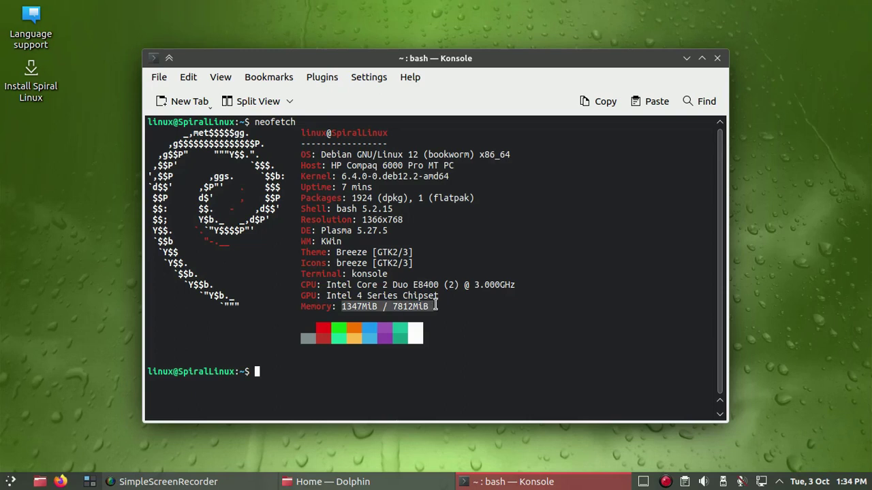
click(520, 215)
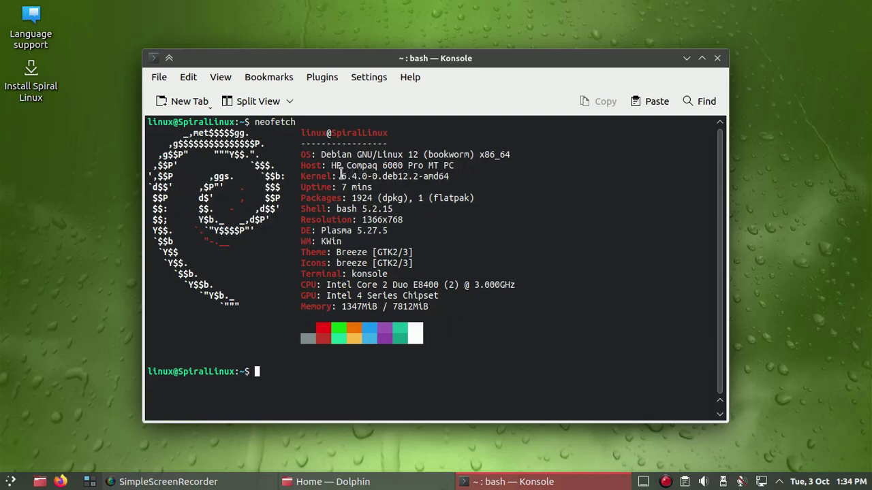
drag(340, 175, 444, 175)
drag(393, 230, 328, 231)
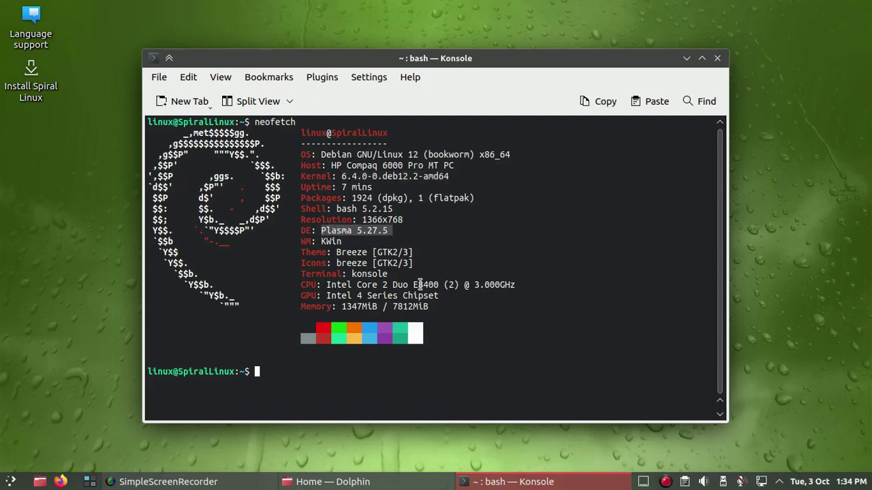
drag(336, 252, 413, 246)
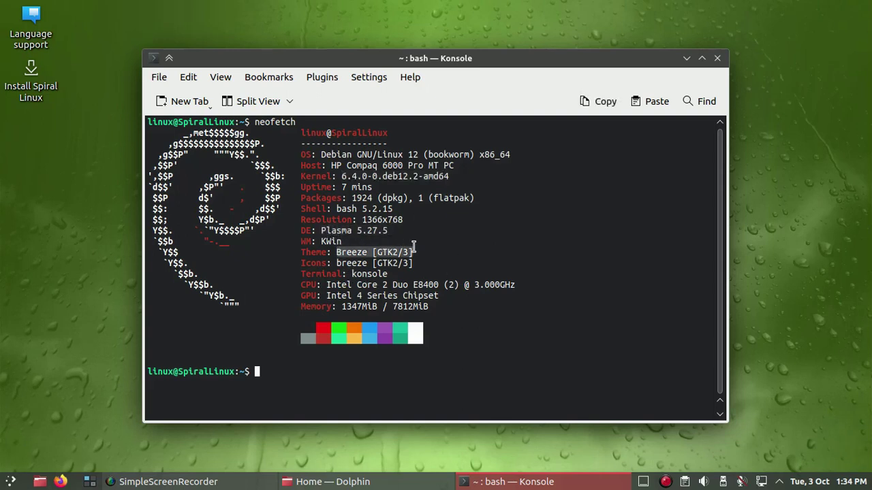
drag(337, 264, 417, 262)
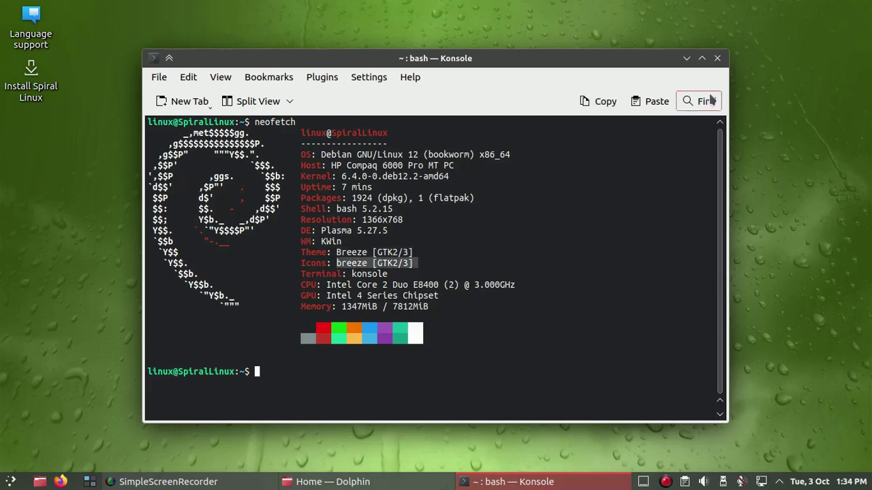
click(717, 58)
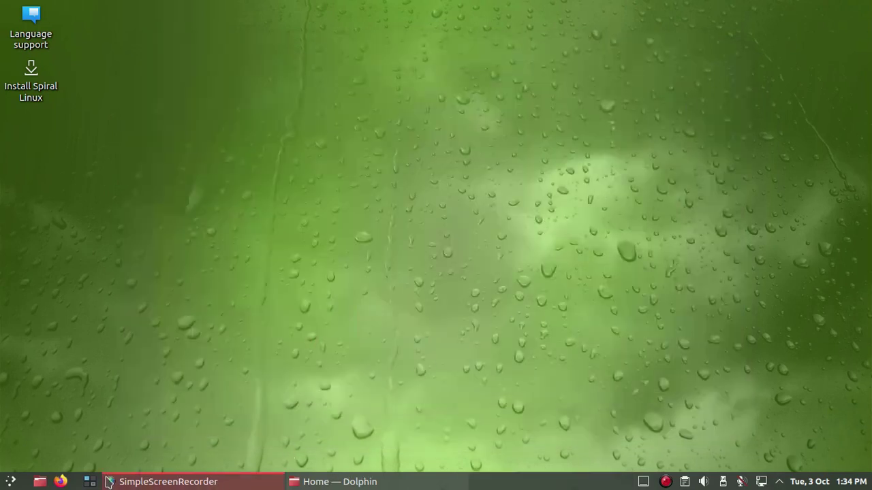
- Restore and maximize the Dolphin window, and widen its Places sidebar so the full drive names fit
click(346, 482)
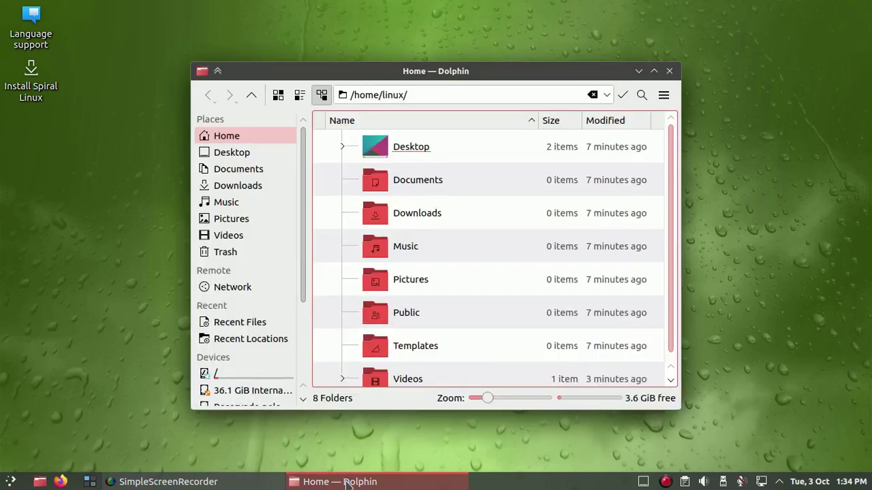
click(654, 71)
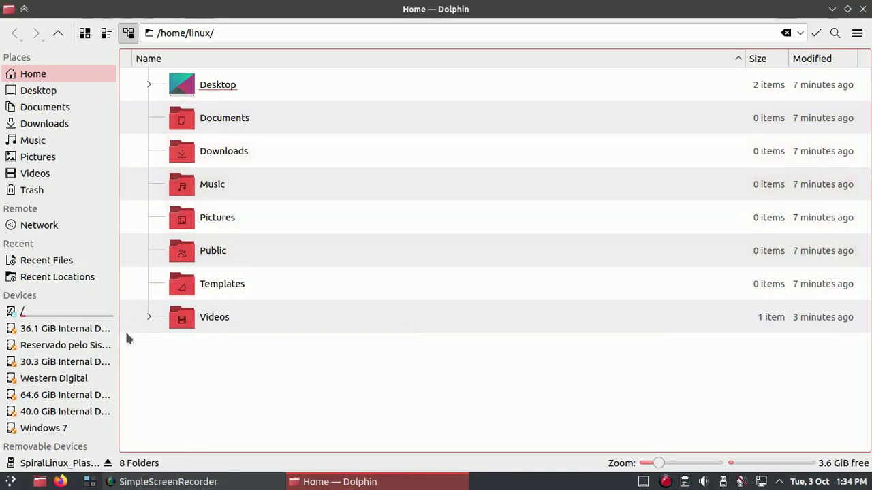
drag(117, 305, 158, 393)
- Open the Programas Linux 2022 folder inside Dvd-9 on the Western Digital drive and look through its files
click(73, 384)
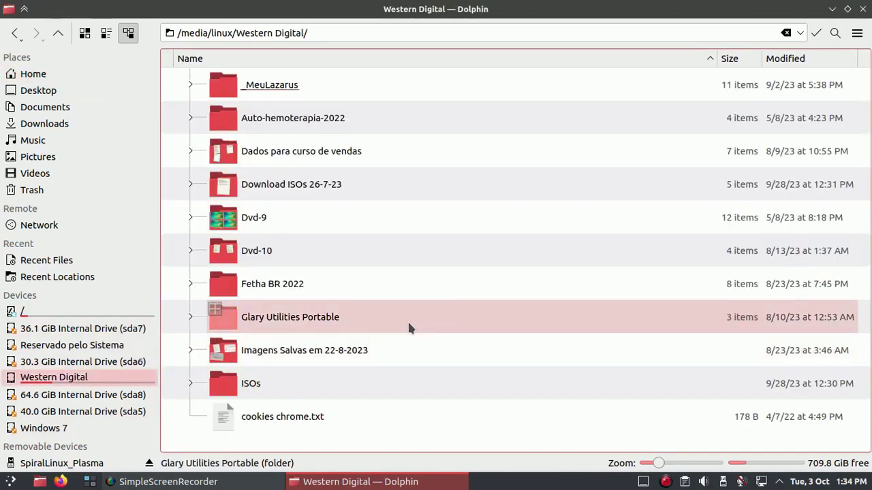
click(264, 224)
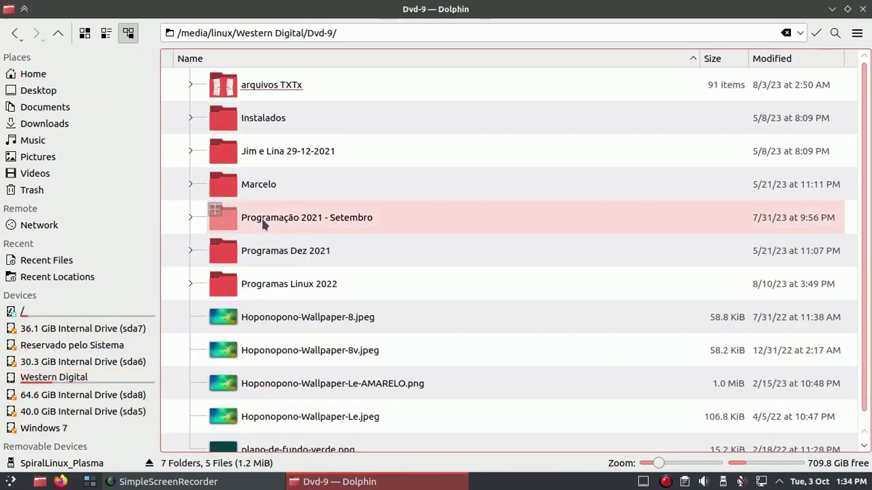
click(372, 171)
scroll(319, 288, down, 4)
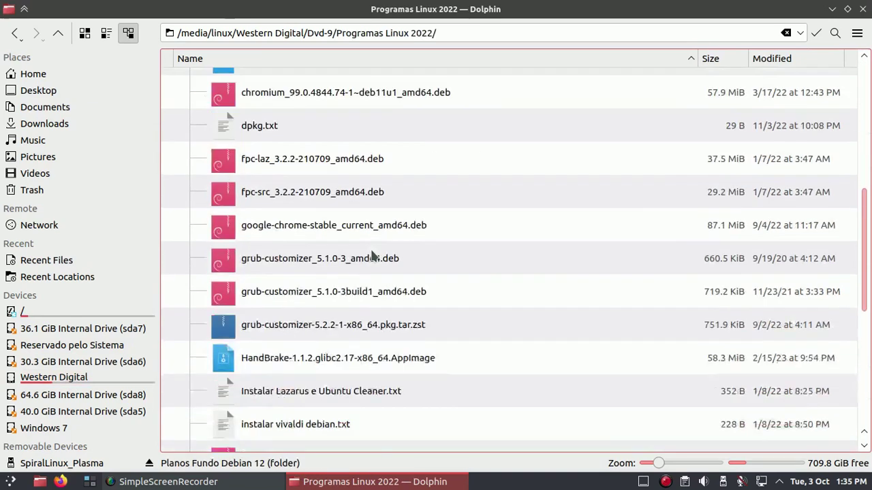
scroll(372, 255, down, 3)
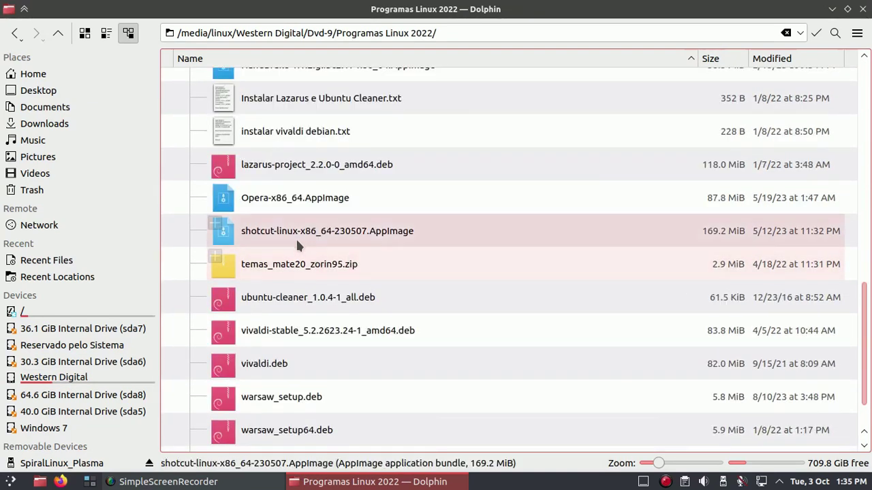
- Launch shotcut-linux-x86_64-230507.AppImage to check that it runs, and close Shotcut
right_click(294, 239)
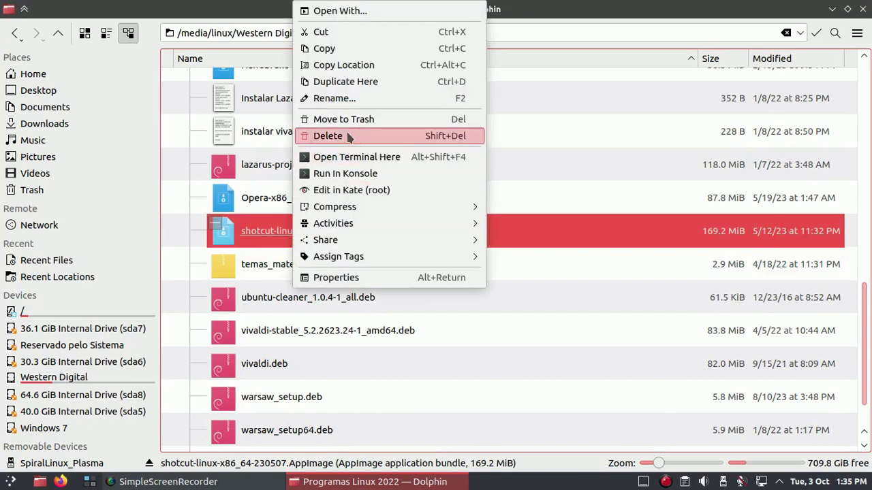
click(586, 291)
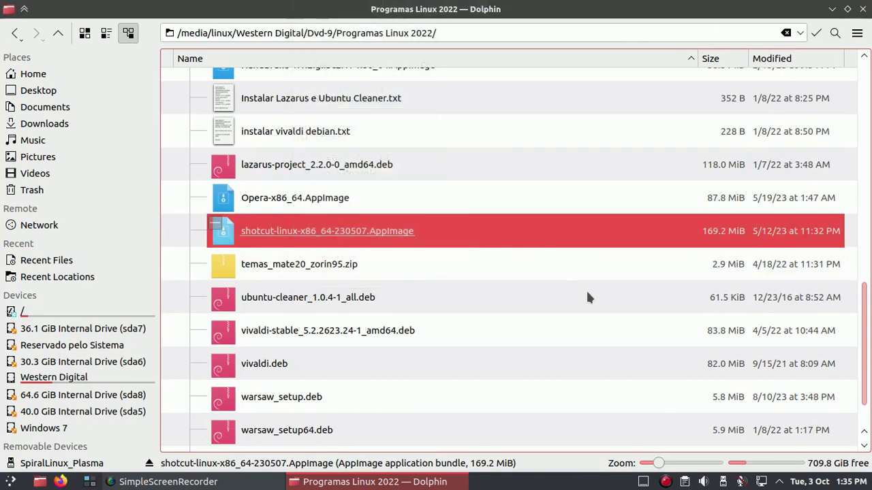
click(353, 241)
click(412, 243)
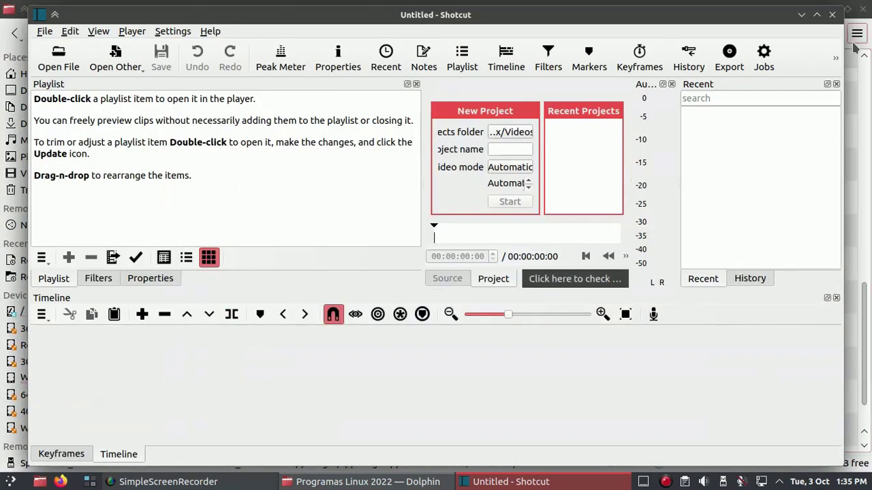
click(832, 15)
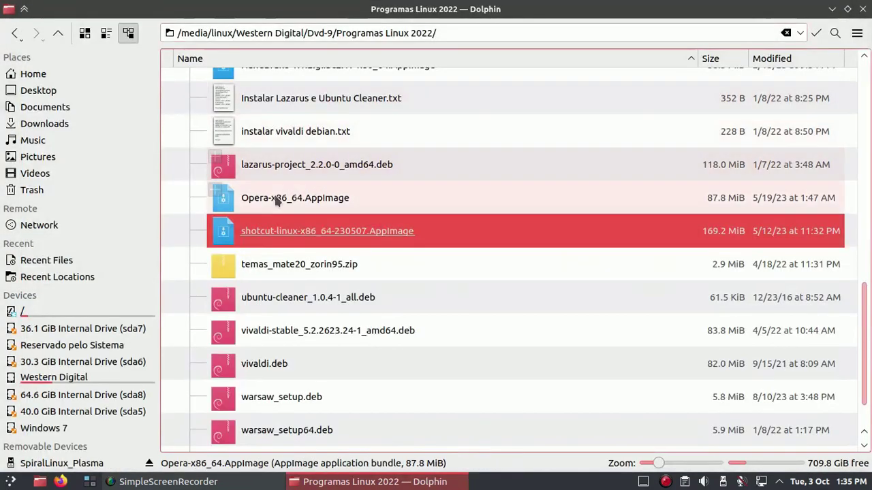
- Return to the Western Digital drive and open the Shorts folder inside Fetha BR 2022
click(89, 381)
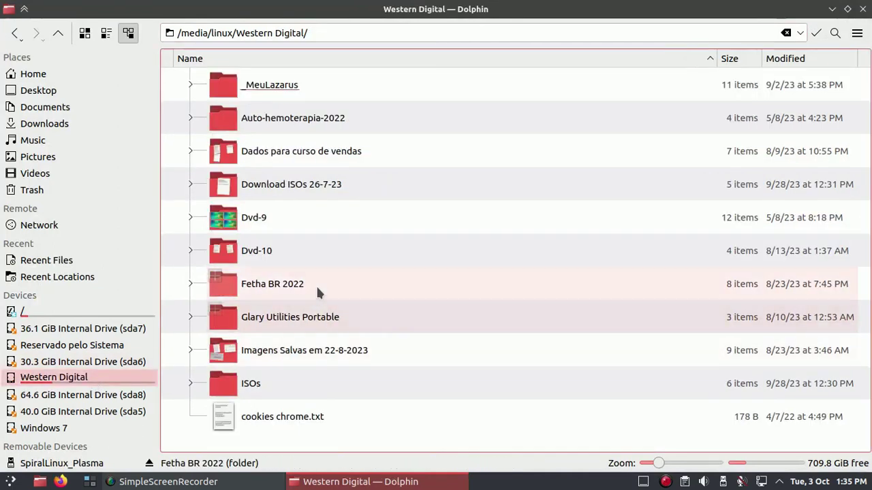
click(289, 282)
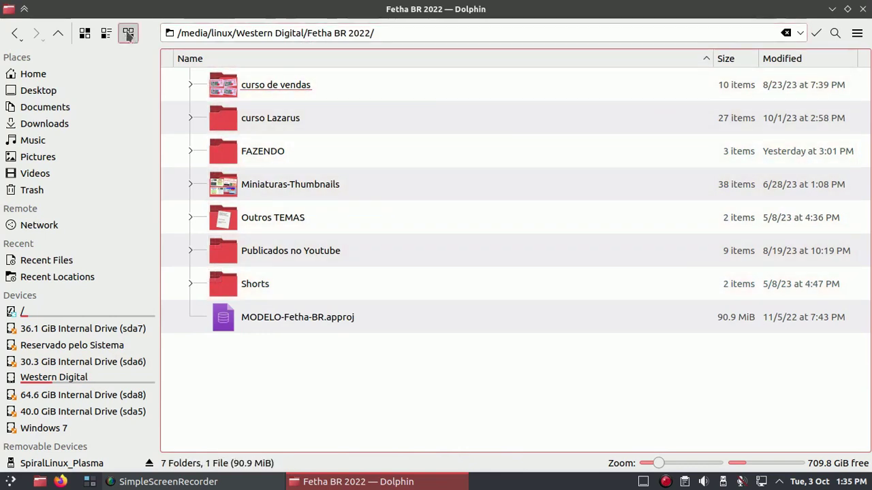
click(15, 32)
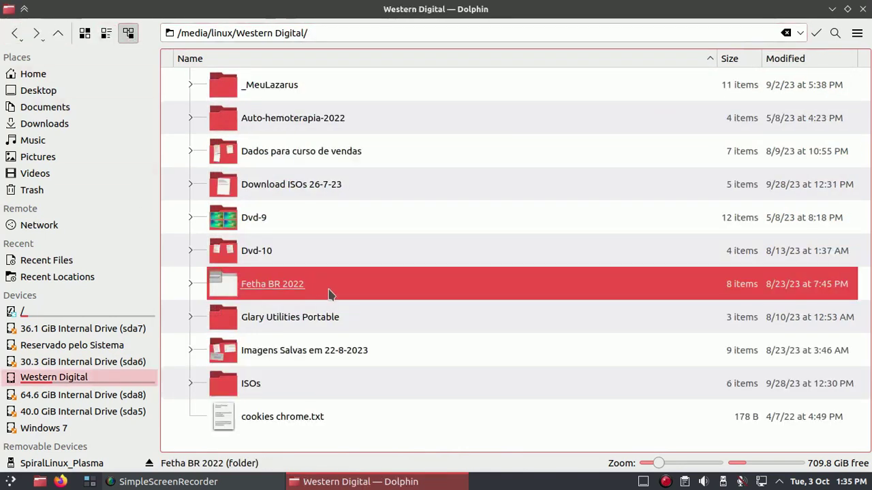
click(296, 291)
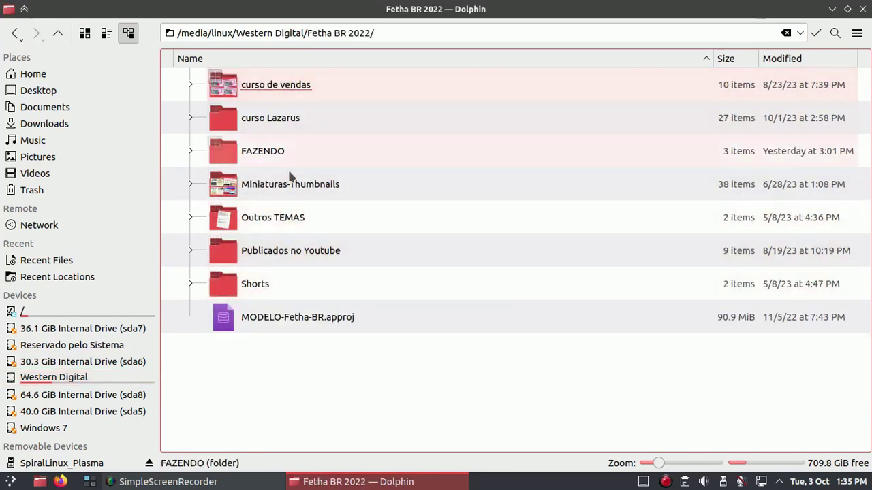
click(290, 250)
double_click(278, 283)
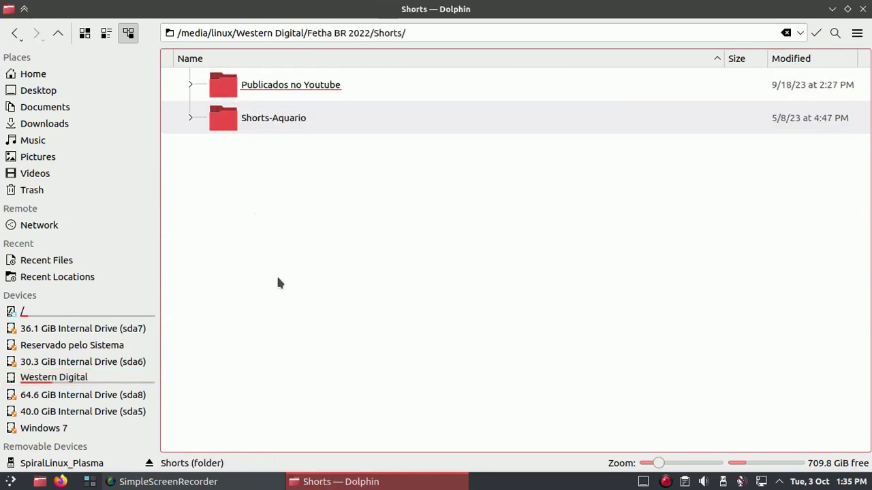
- Open the folder Publicados no Youtube/Filtro cafe 18-9-23/Filtro-de-Cafe-vazando/Video/MP4
click(286, 90)
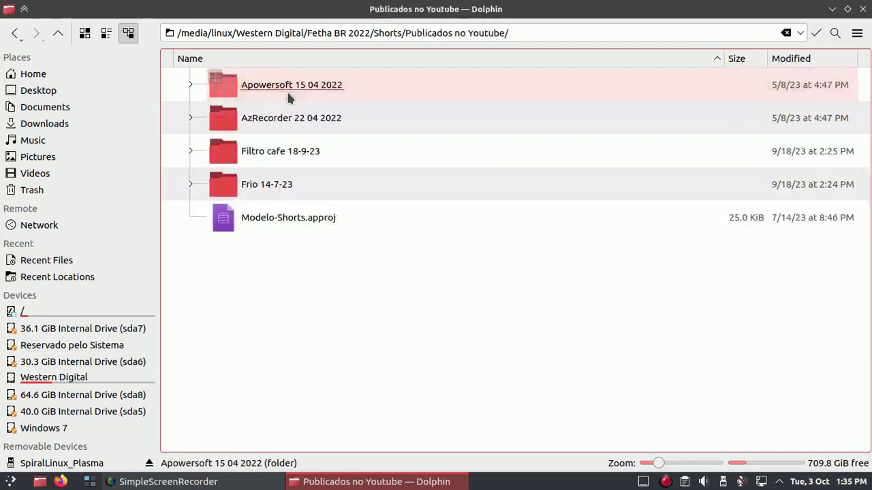
click(287, 150)
click(282, 85)
click(281, 80)
click(261, 84)
- Play Filtro-de-Cafe-vazando.mp4 in VLC media player, accepting its network policy with metadata access allowed
right_click(262, 87)
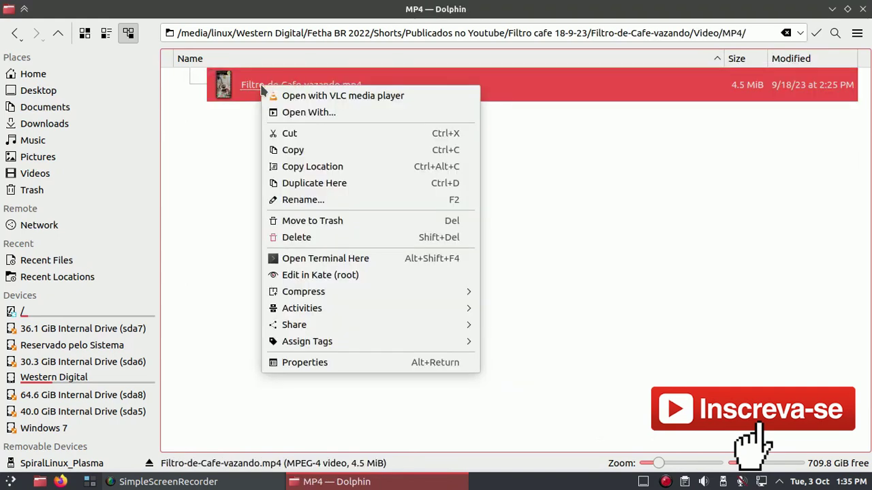
click(327, 96)
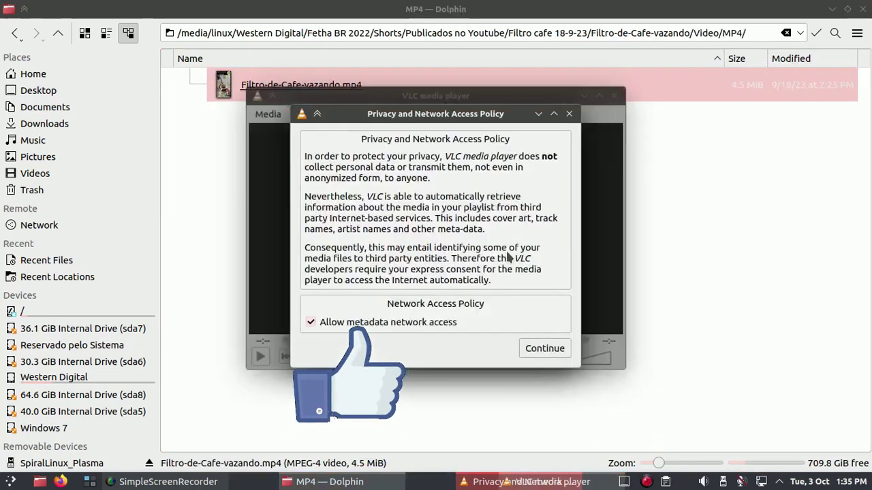
click(546, 350)
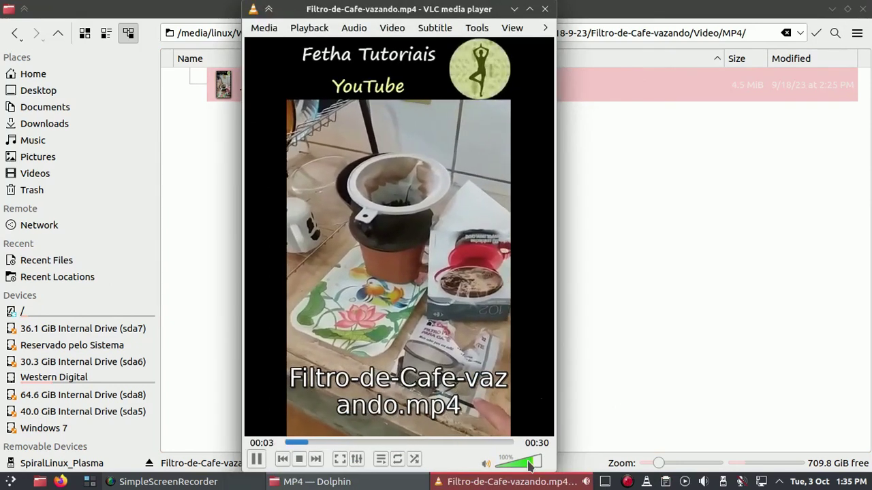
- Raise the VLC volume to 125%, and close both the player and the file manager
scroll(530, 465, up, 5)
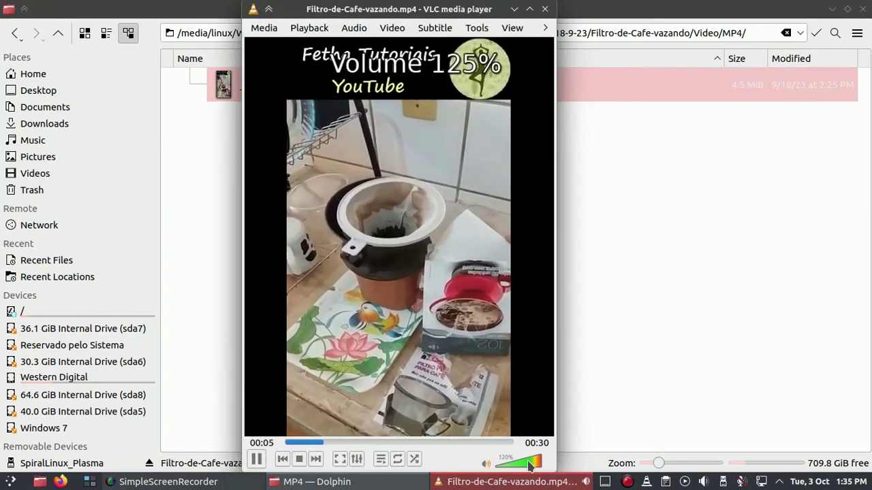
click(546, 9)
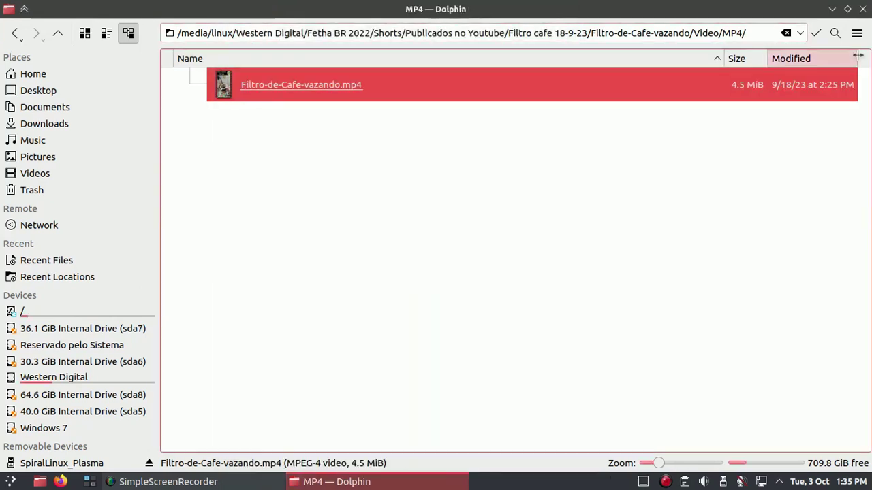
click(862, 10)
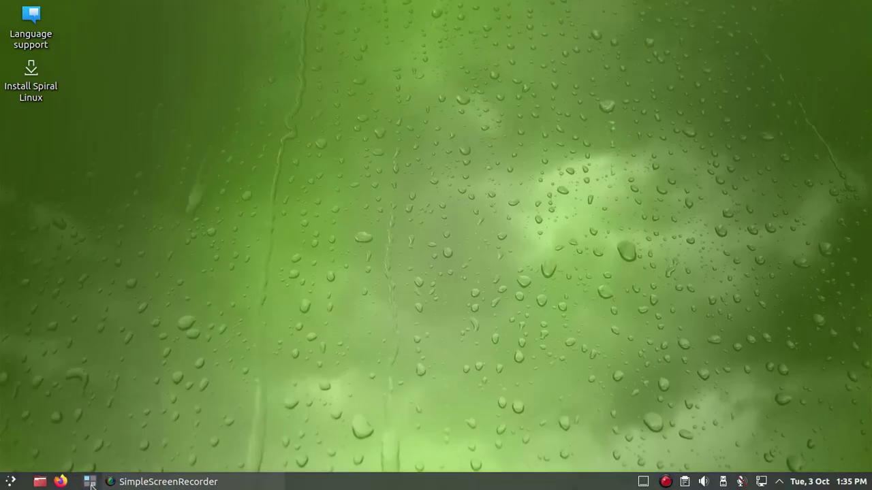
- Look through the application menu's categories from Development to System, and open System Settings
right_click(15, 482)
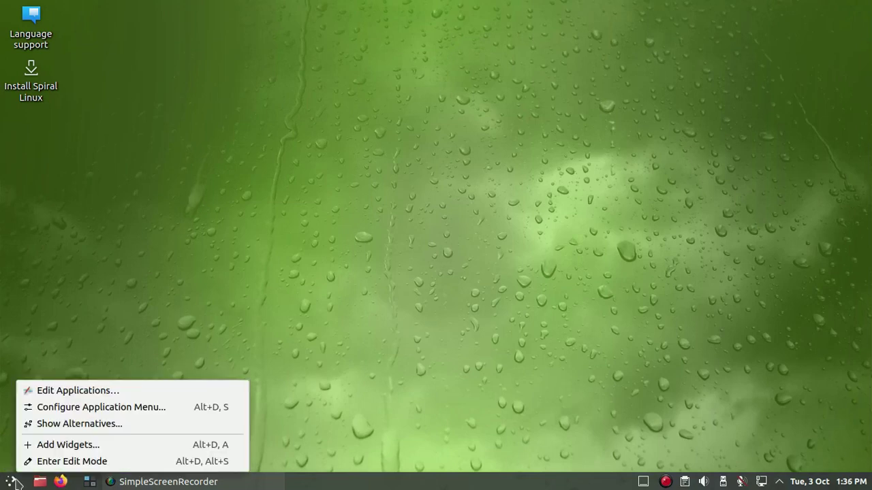
click(425, 309)
click(13, 481)
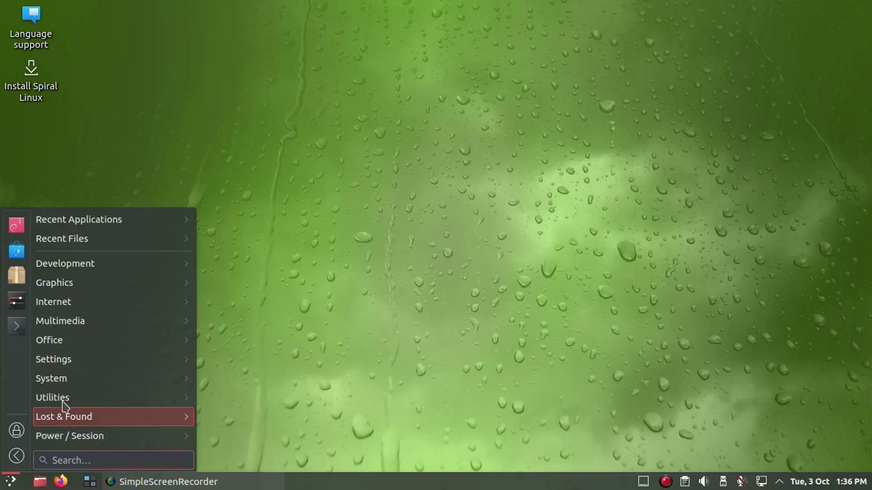
mouse_move(85, 258)
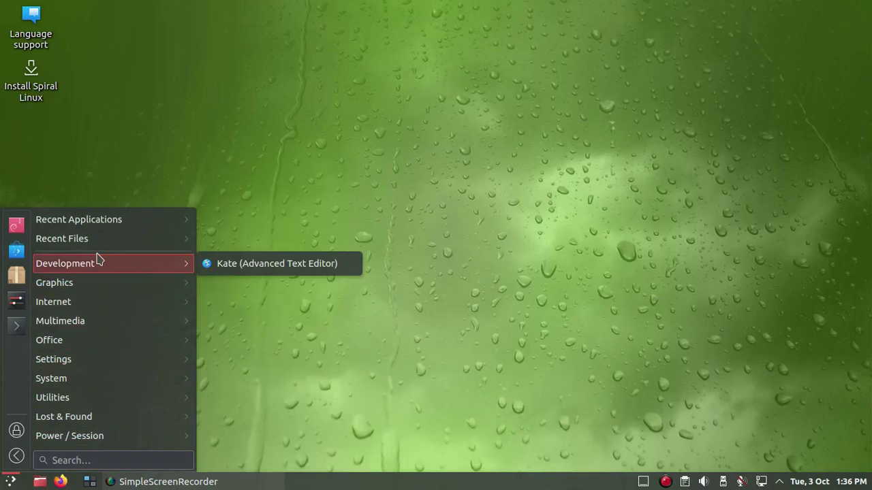
mouse_move(162, 284)
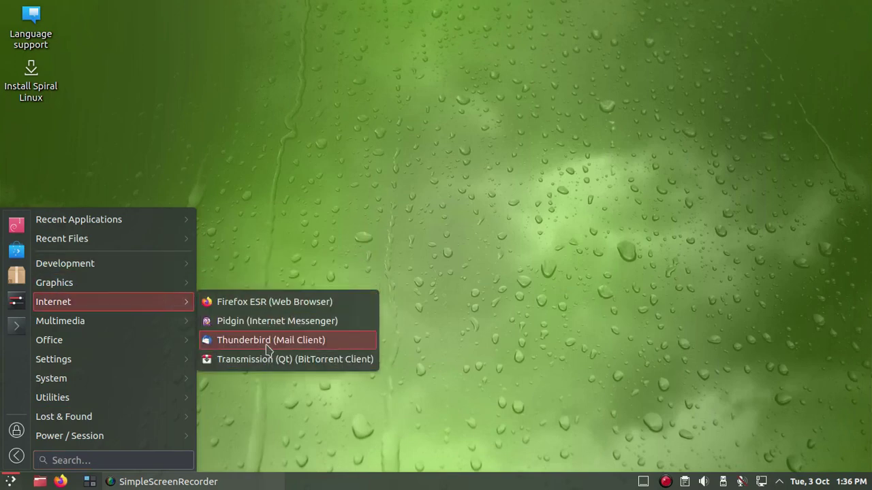
mouse_move(141, 323)
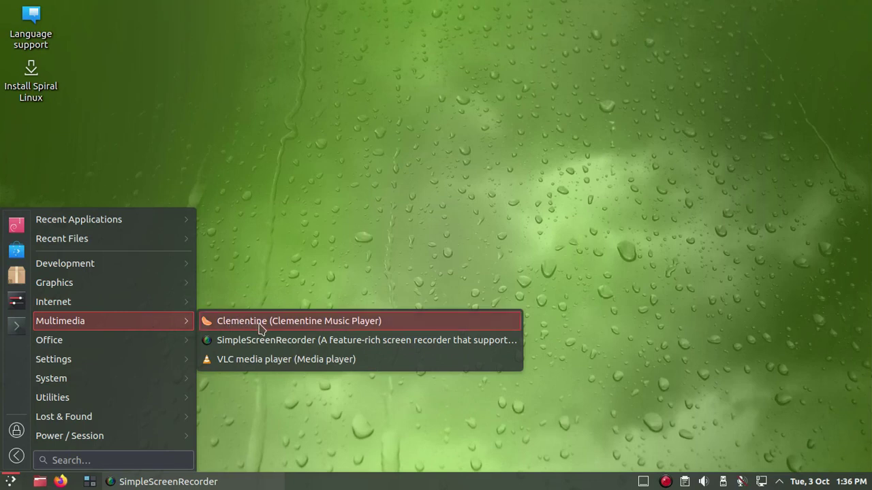
mouse_move(132, 340)
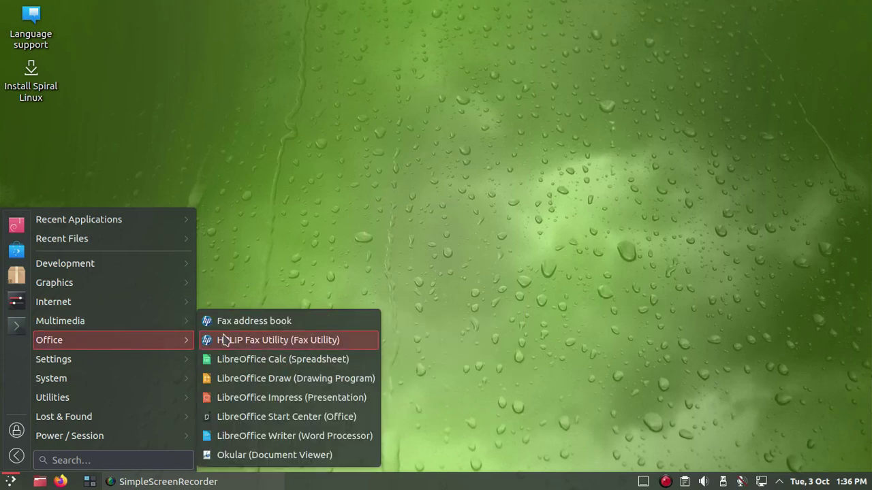
mouse_move(117, 363)
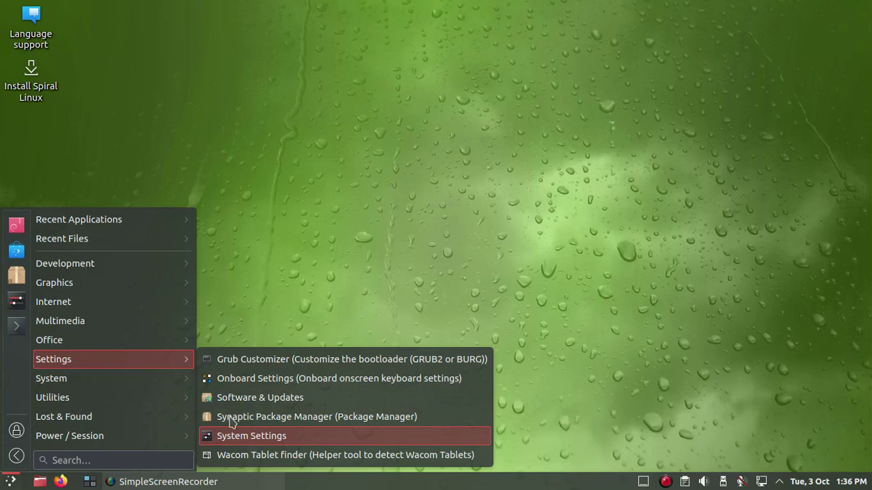
mouse_move(136, 383)
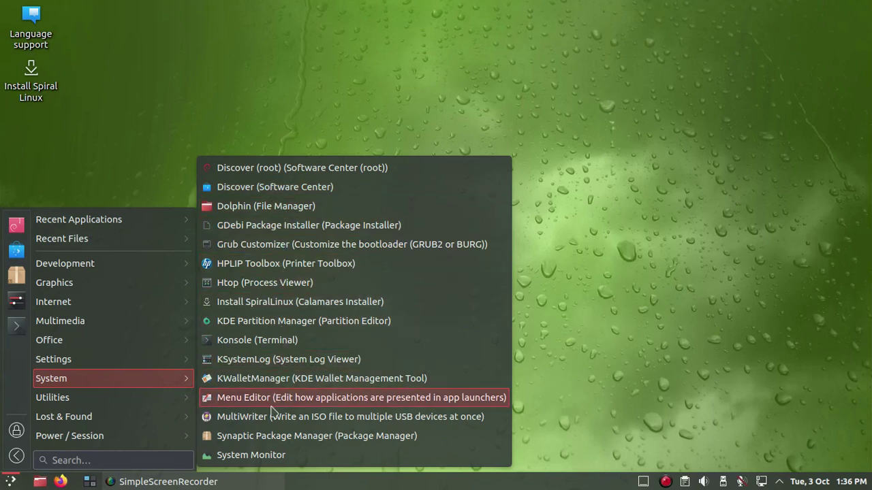
click(20, 307)
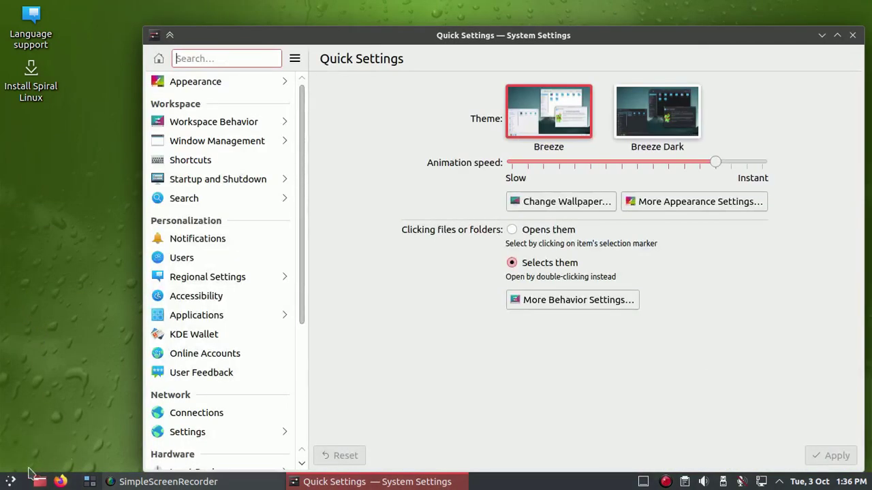
- Switch the application menu widget to its Application Dashboard alternative, view the fullscreen launcher, and close it
right_click(11, 482)
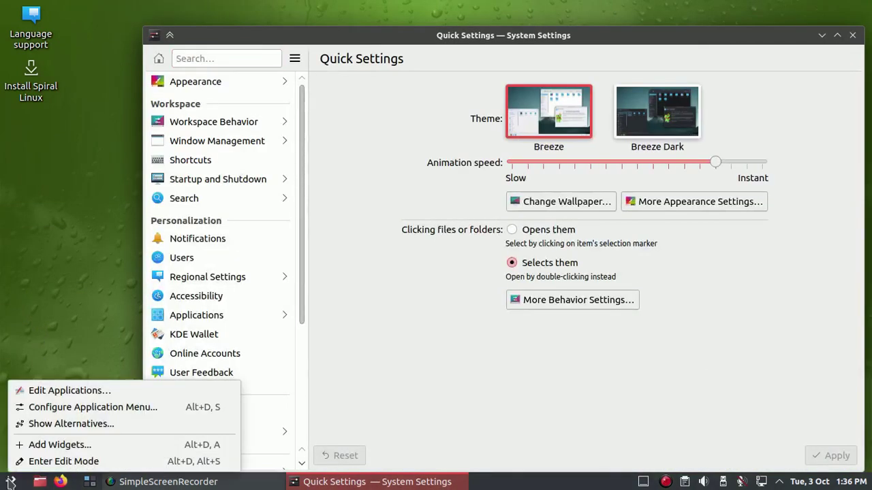
click(78, 425)
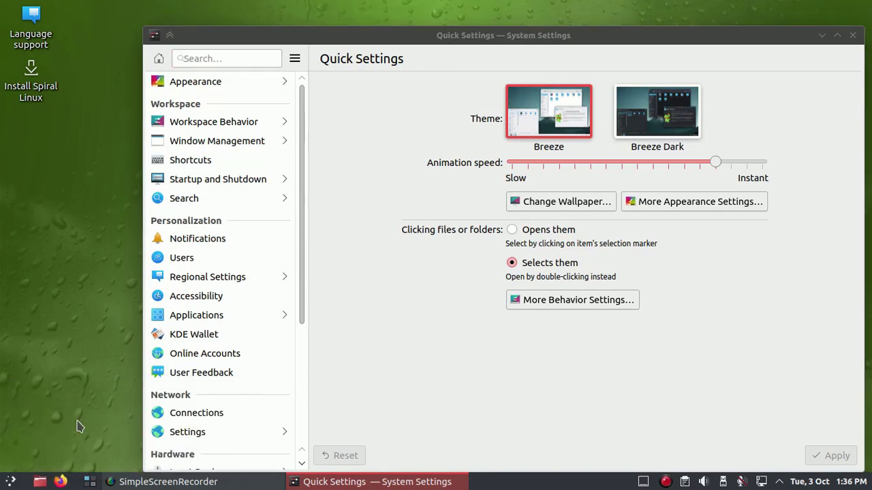
click(89, 333)
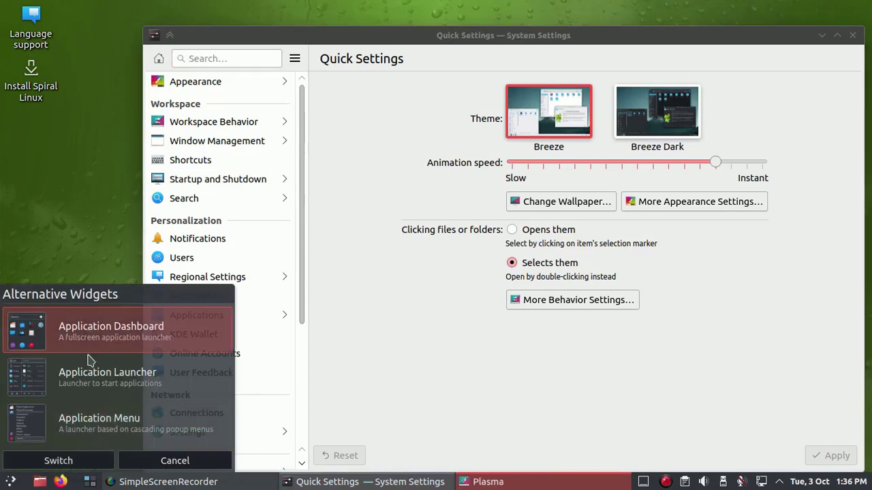
click(83, 458)
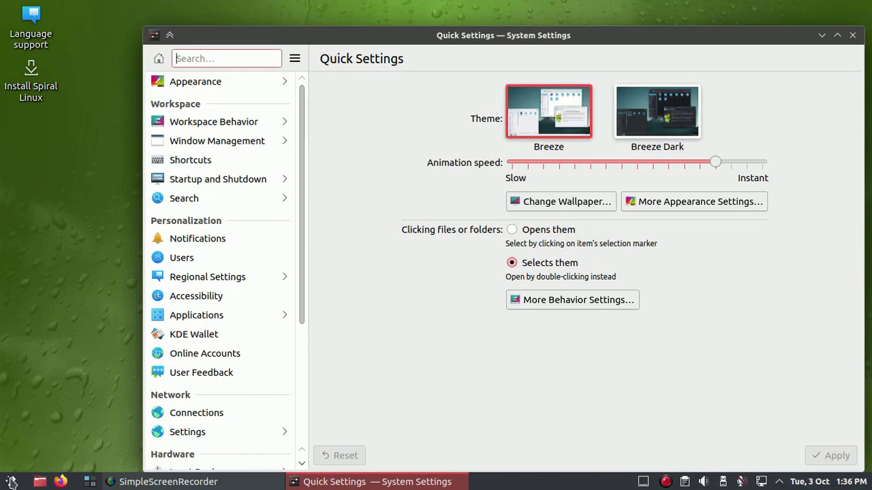
click(11, 482)
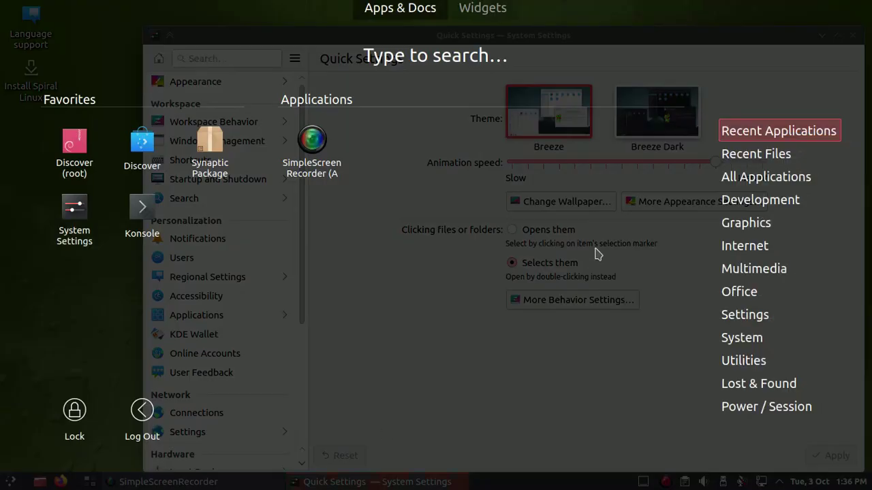
click(86, 314)
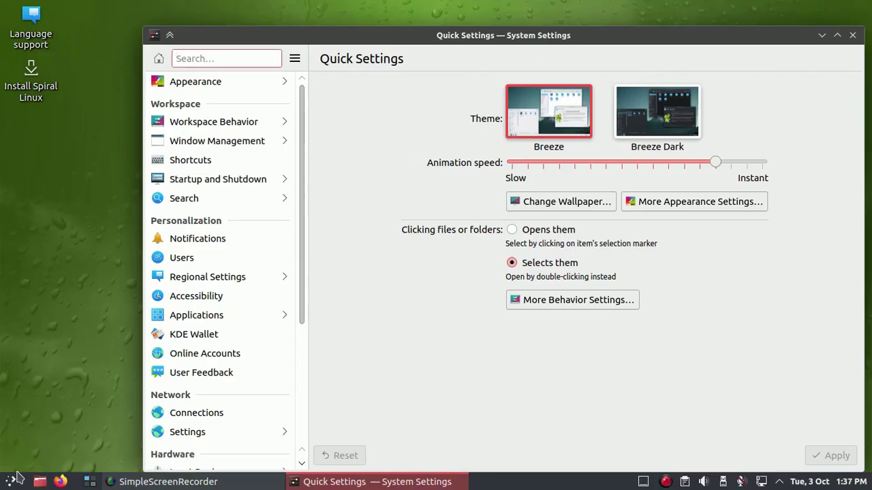
- Switch the launcher widget from Application Dashboard to the Application Menu alternative, and open it to check
right_click(19, 481)
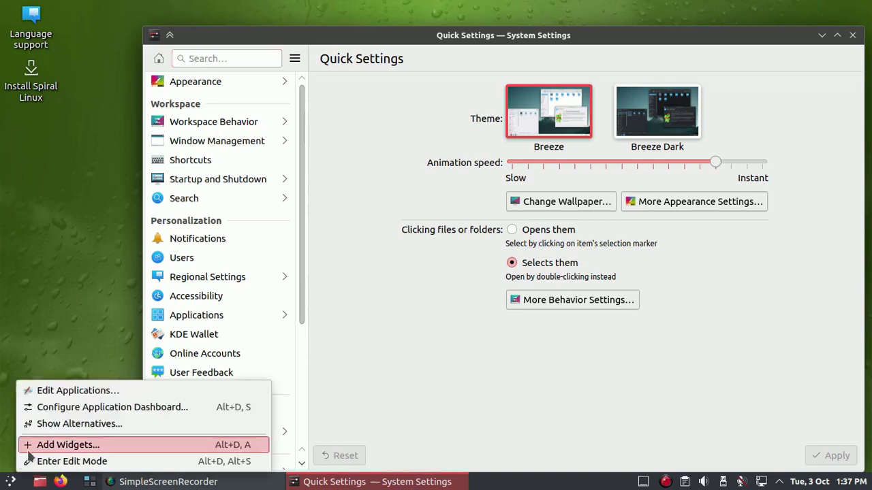
click(65, 423)
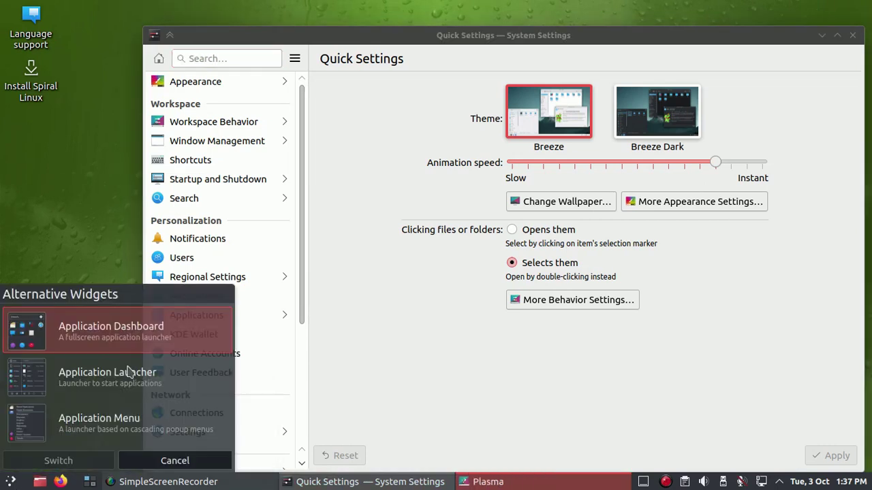
click(92, 418)
click(67, 461)
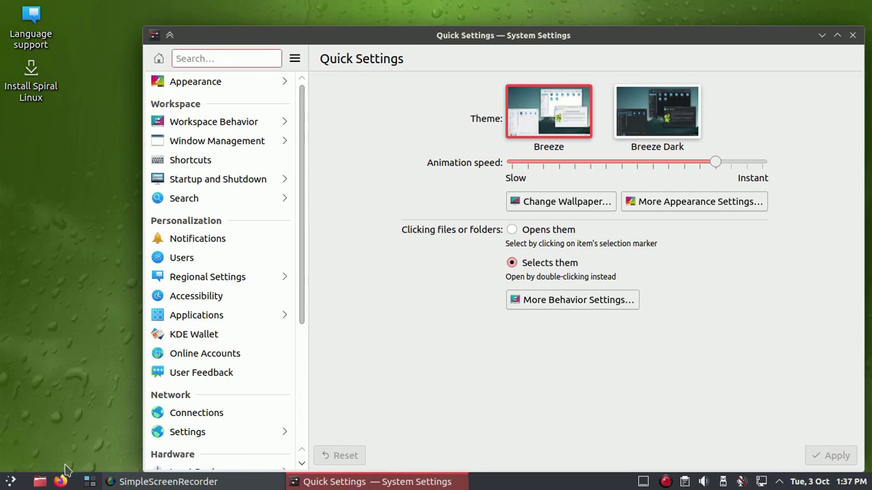
click(14, 481)
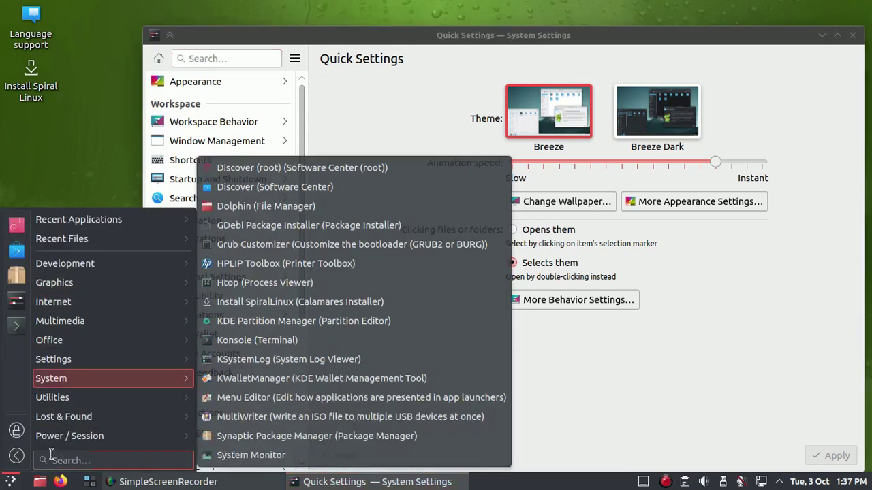
- Switch the launcher widget to the Application Launcher alternative, look at its application categories, and close it
right_click(8, 479)
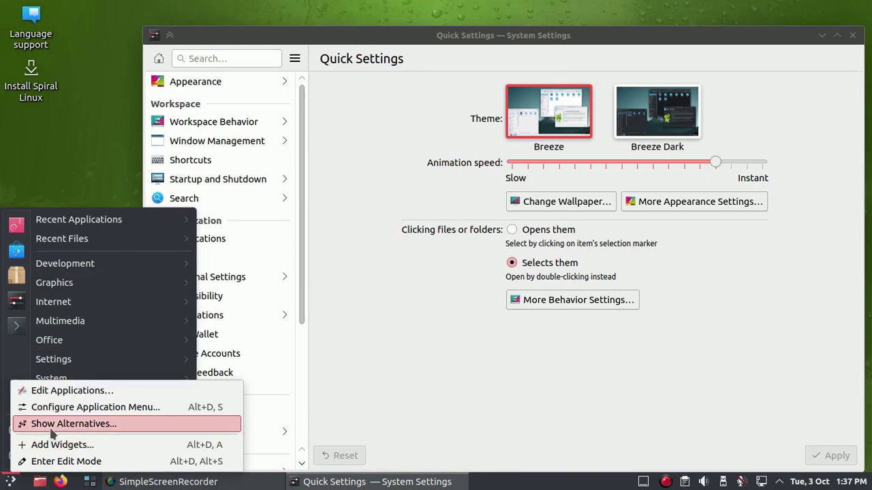
click(28, 422)
click(94, 379)
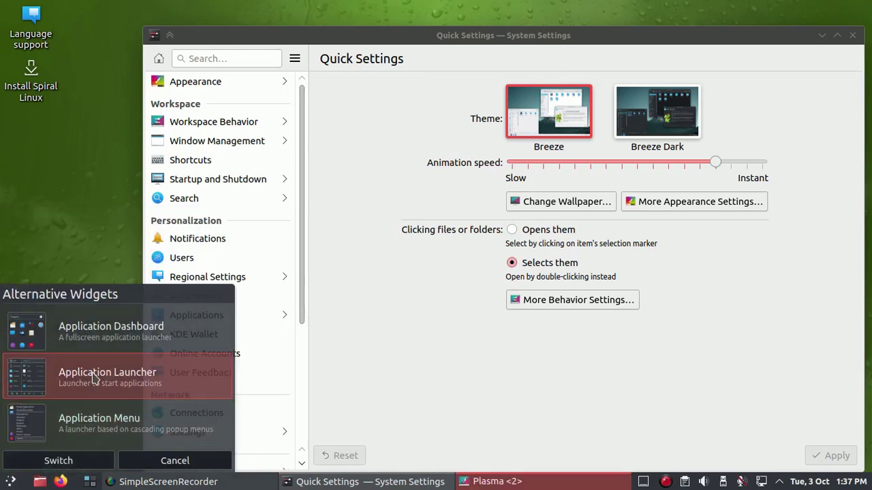
click(74, 466)
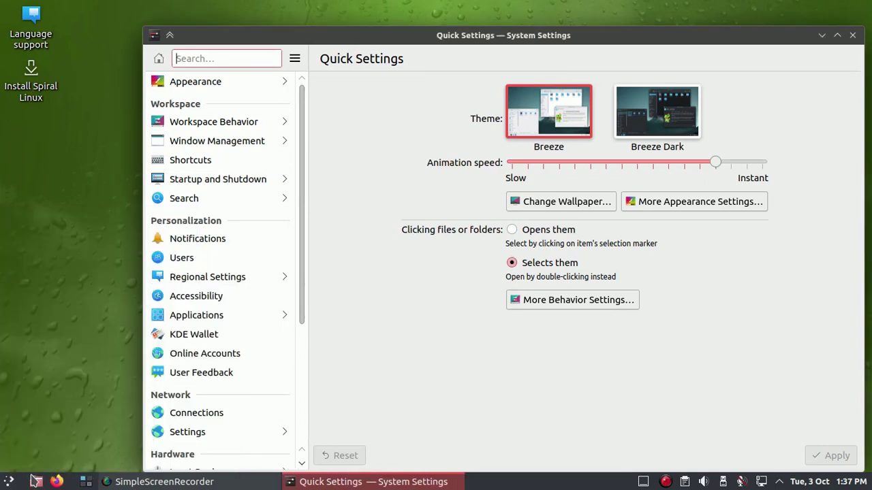
click(7, 482)
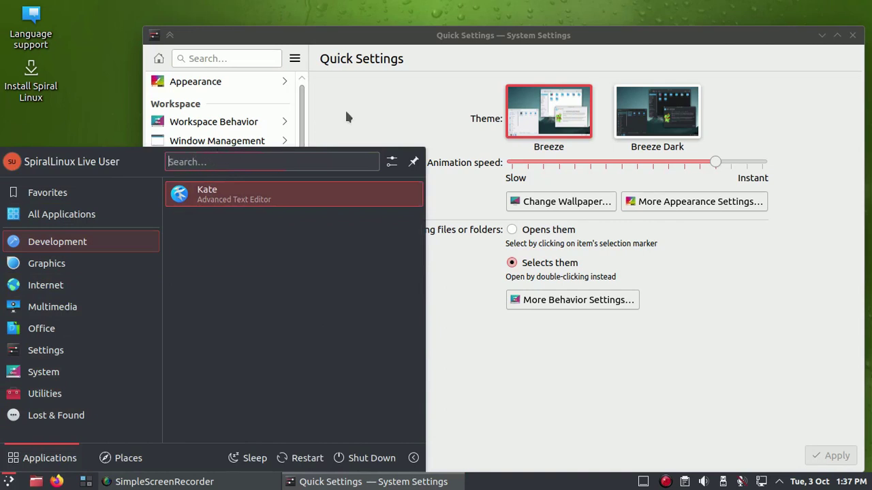
click(470, 35)
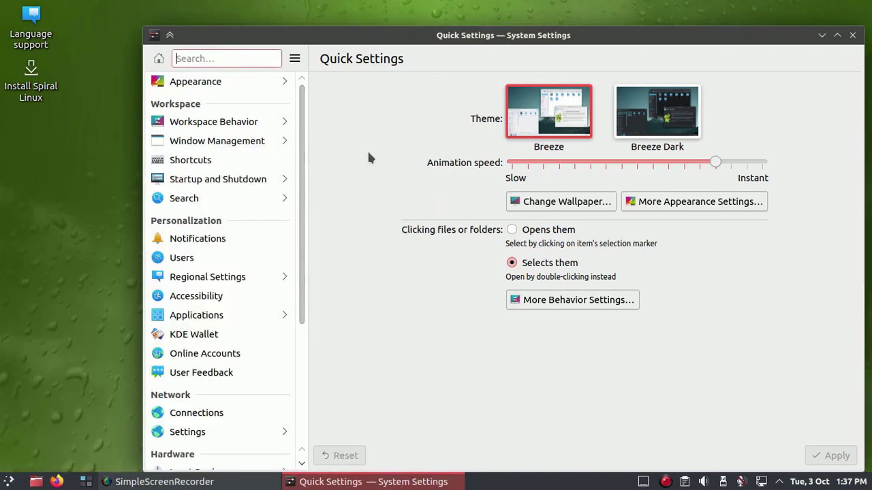
- View the Global Theme page of the Appearance settings and the download window for new global themes, returning to the settings
click(214, 85)
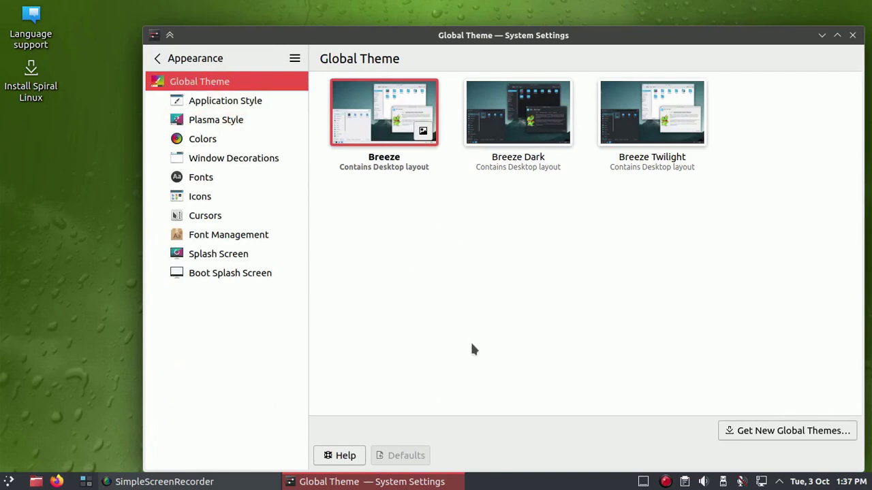
click(803, 433)
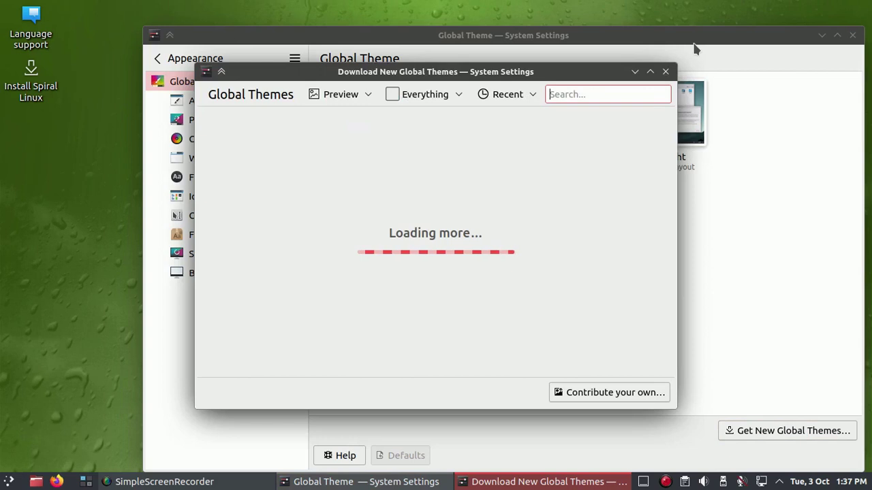
click(701, 38)
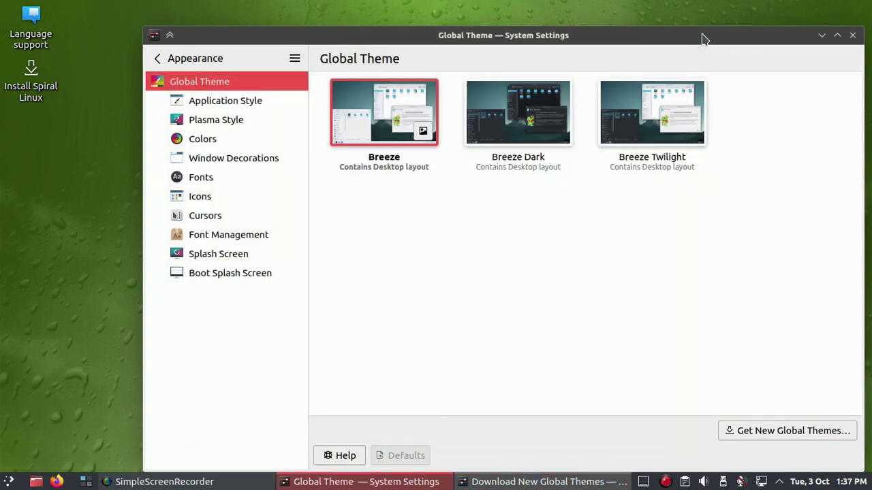
- Examine the Application Style, Plasma Style, Colors and Window Decorations pages of the Appearance settings
click(239, 101)
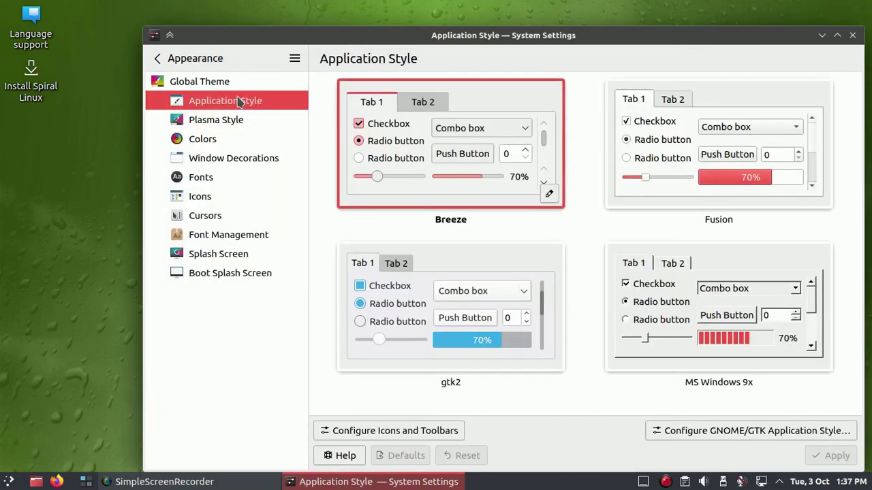
click(230, 120)
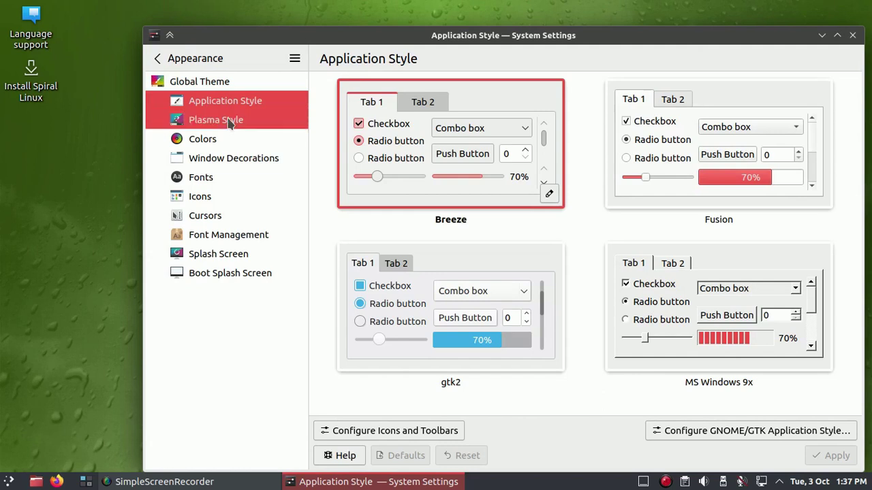
click(220, 143)
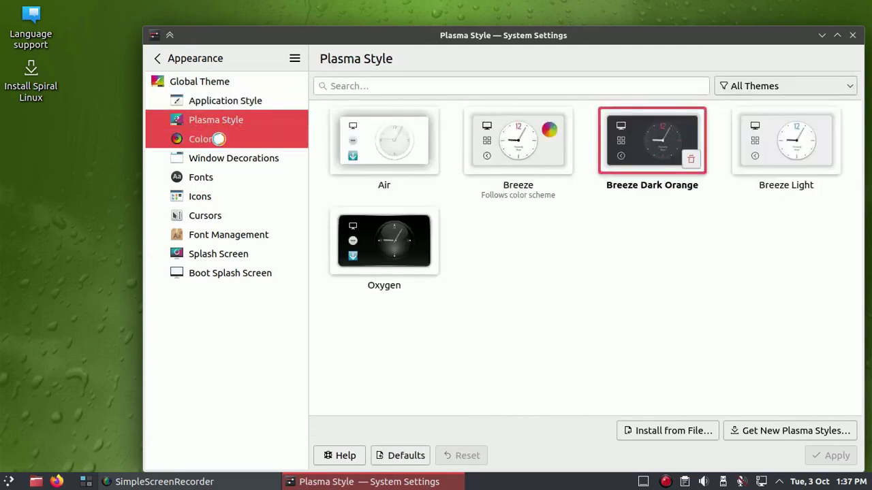
click(220, 162)
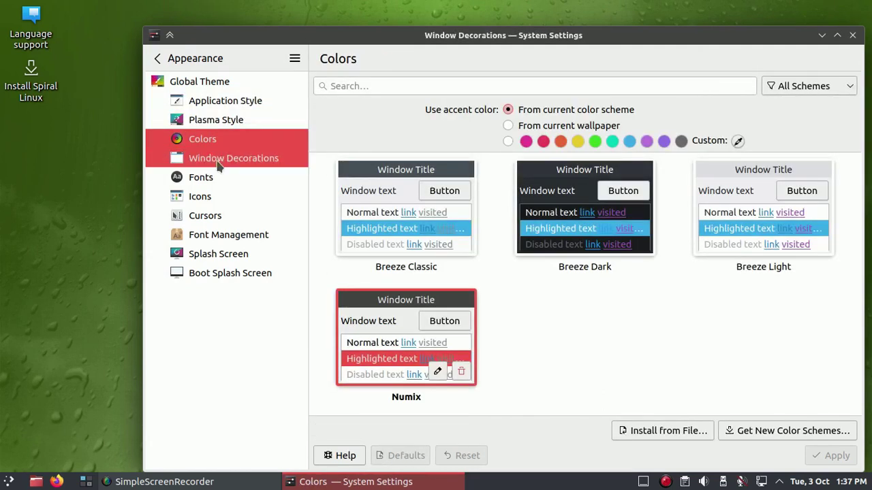
- Look through the full list of System Settings categories down to Systemd, and return to Appearance's Global Theme page
click(157, 58)
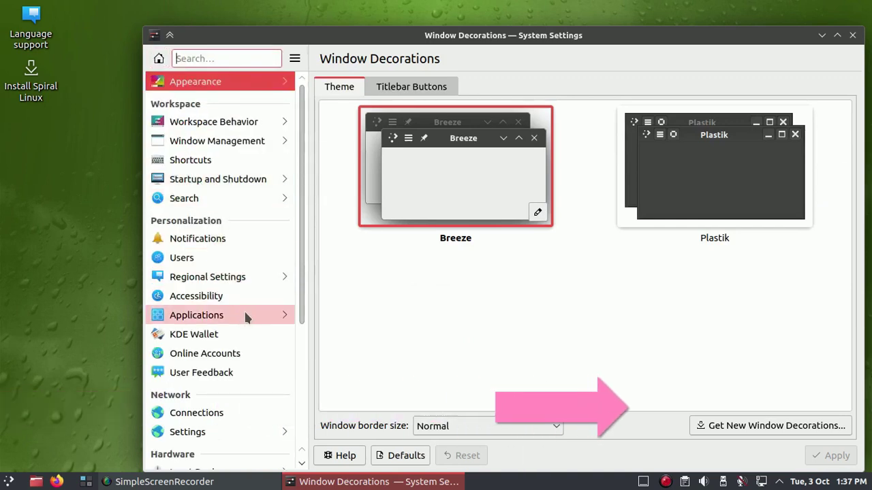
scroll(244, 315, down, 3)
scroll(237, 315, down, 2)
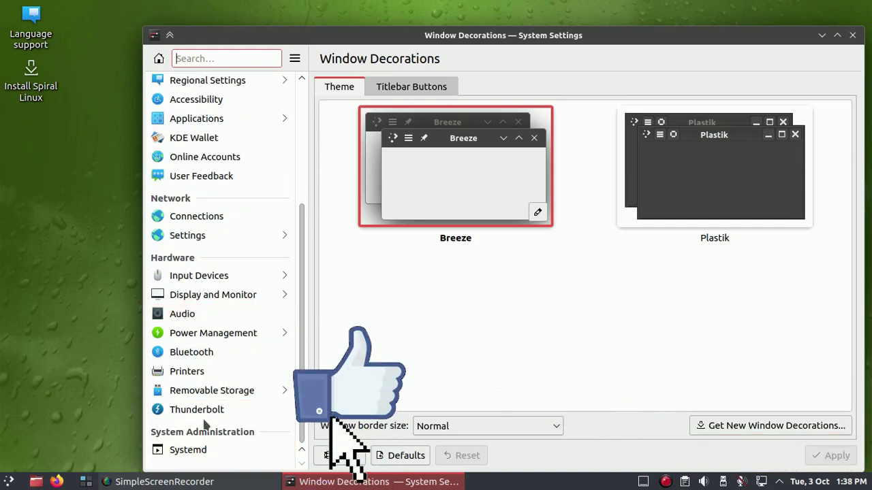
scroll(233, 248, up, 5)
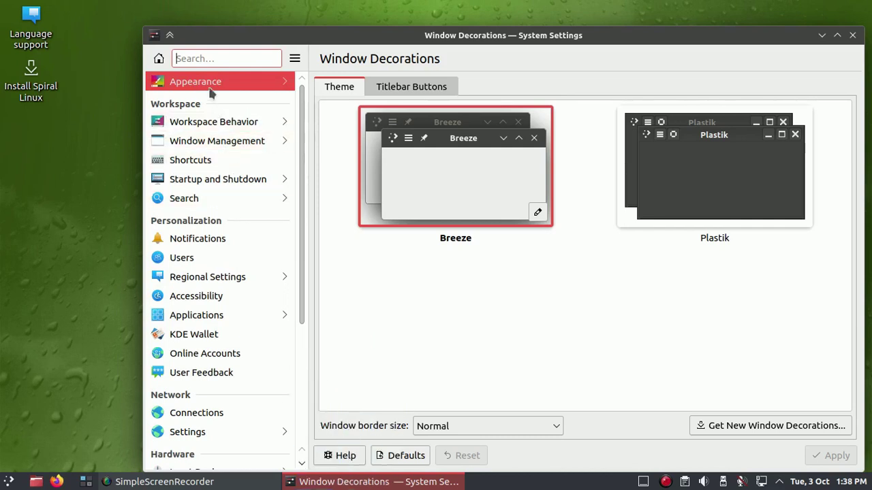
click(209, 88)
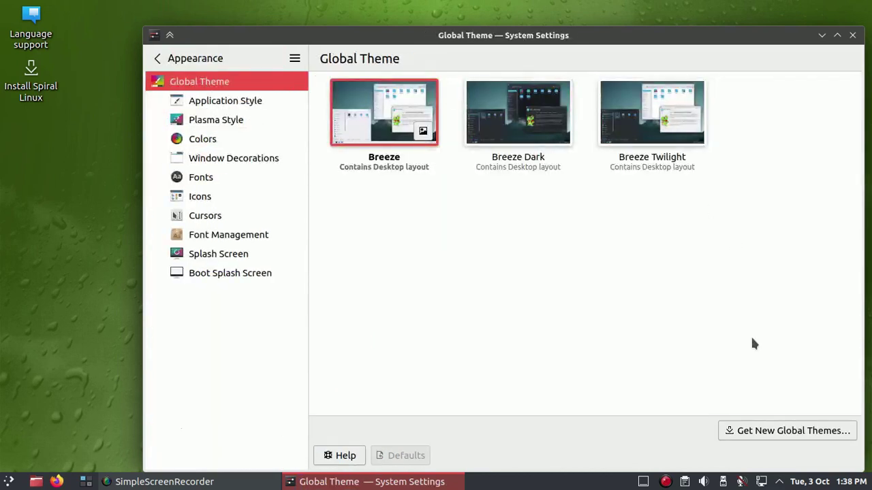
- Check the running recording in SimpleScreenRecorder and return to the Global Theme settings window
click(384, 484)
click(232, 484)
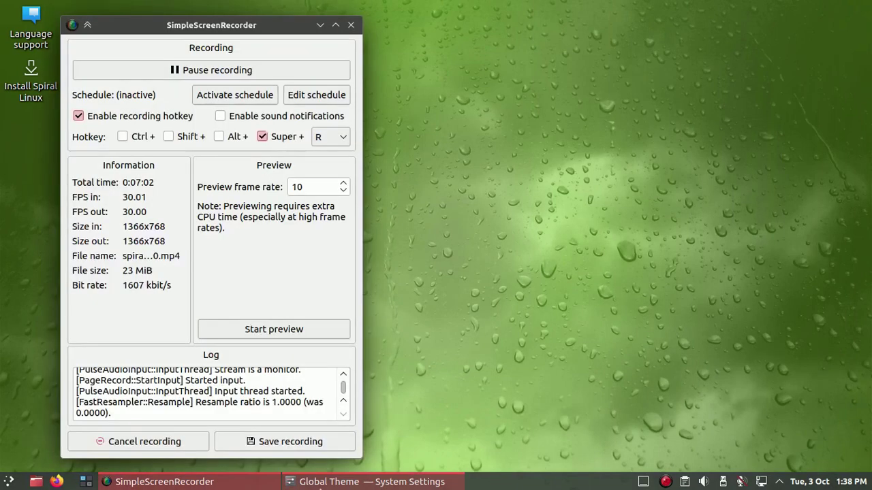
click(326, 485)
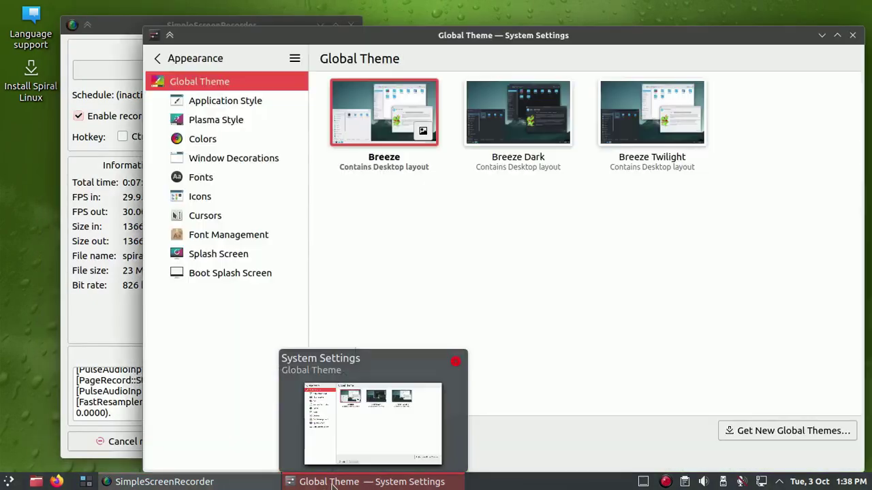
- Open the download window for new global themes and search it for "mac"
click(779, 431)
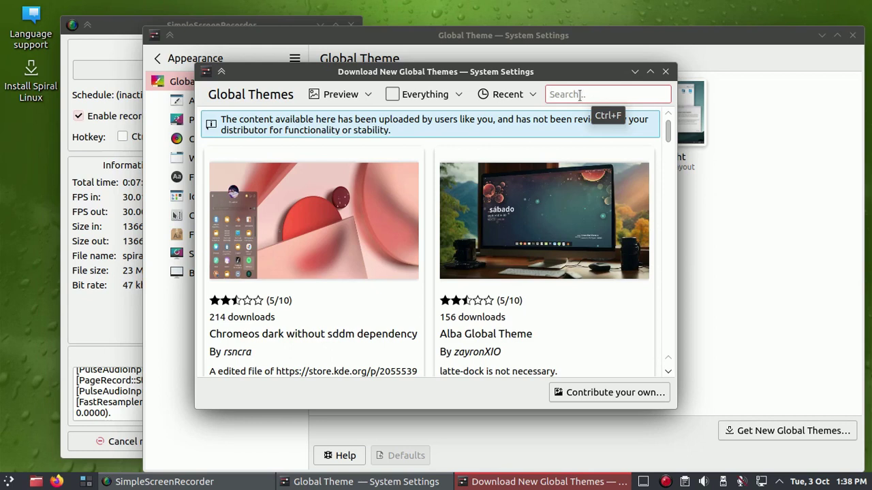
text(mac)
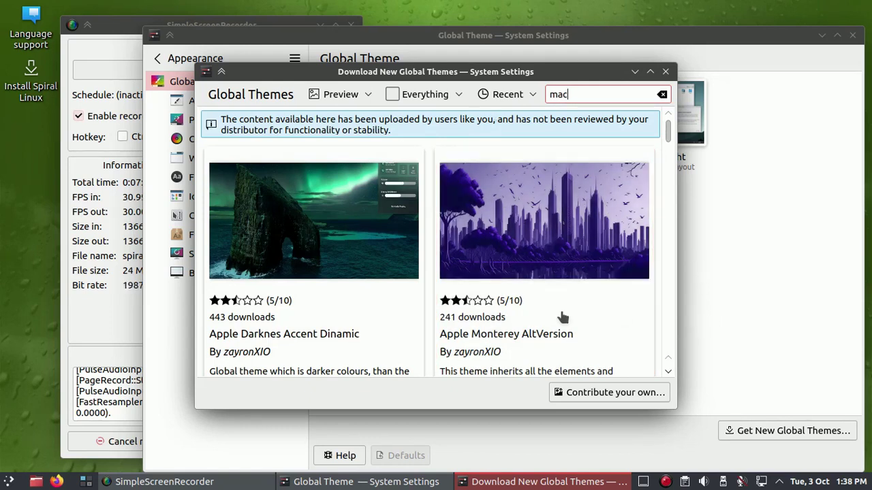
scroll(347, 286, down, 1)
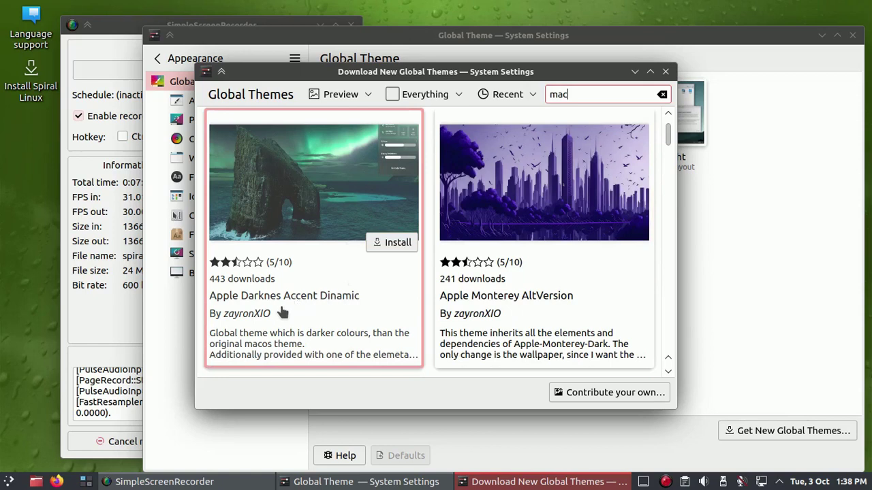
scroll(333, 297, up, 1)
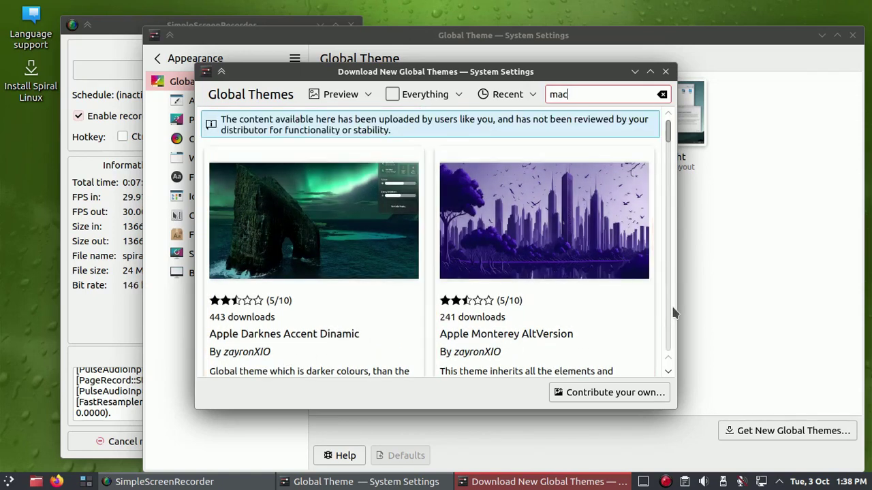
- Browse the global themes matching "mac", examining their previews, ratings, download counts and descriptions well down the list
scroll(622, 311, down, 5)
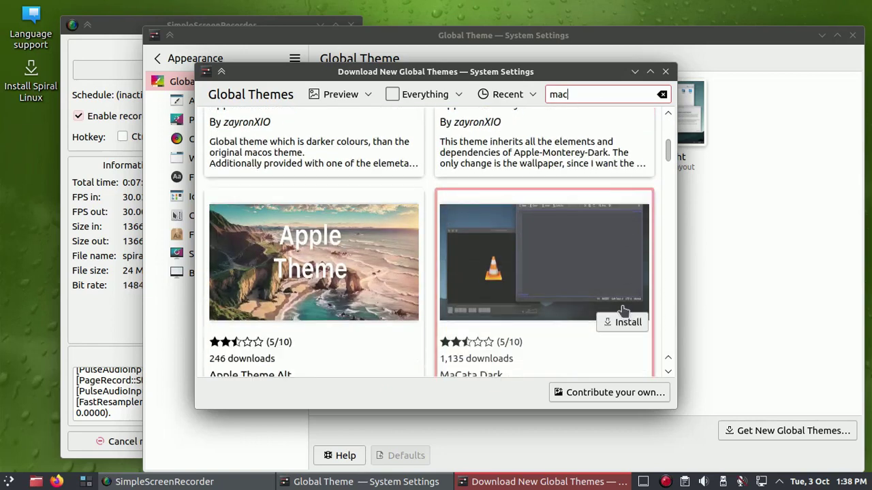
scroll(477, 293, down, 2)
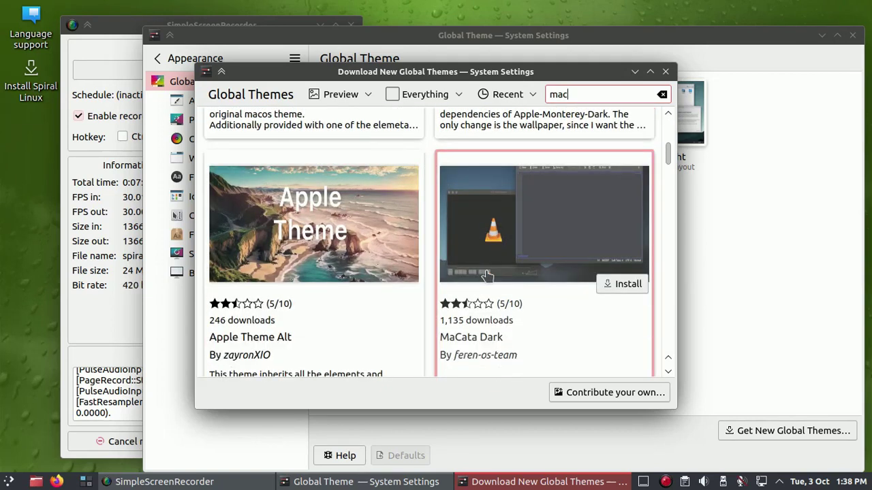
scroll(568, 276, down, 6)
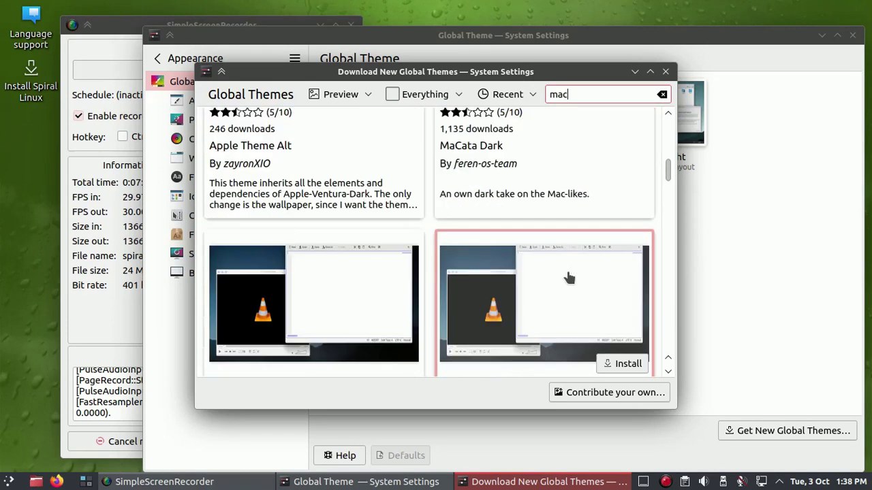
scroll(380, 264, down, 5)
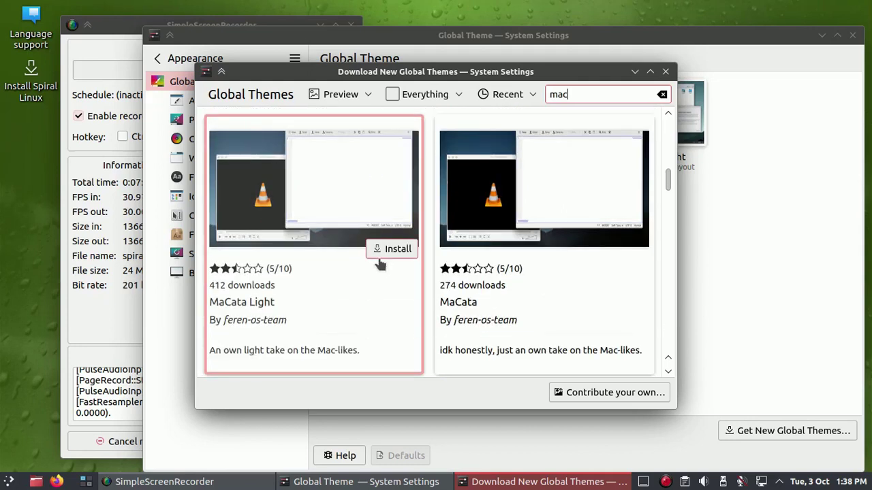
scroll(380, 264, down, 2)
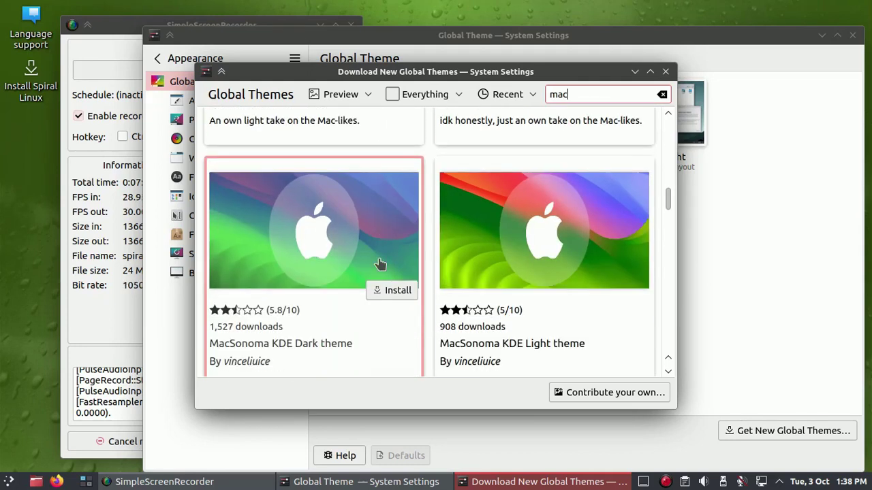
scroll(380, 265, down, 1)
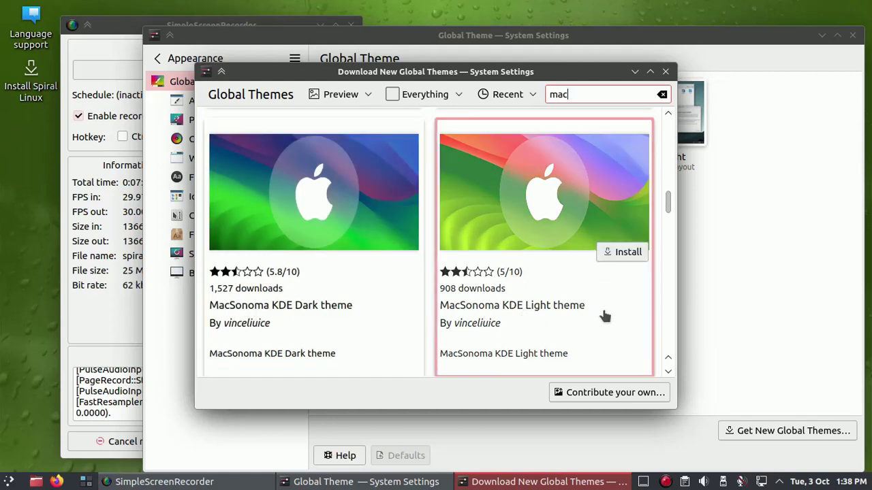
scroll(395, 270, down, 5)
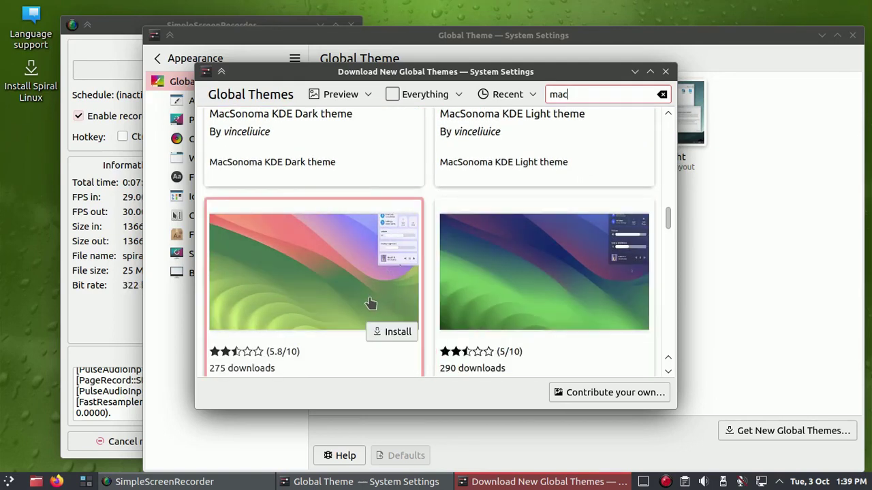
scroll(370, 303, down, 1)
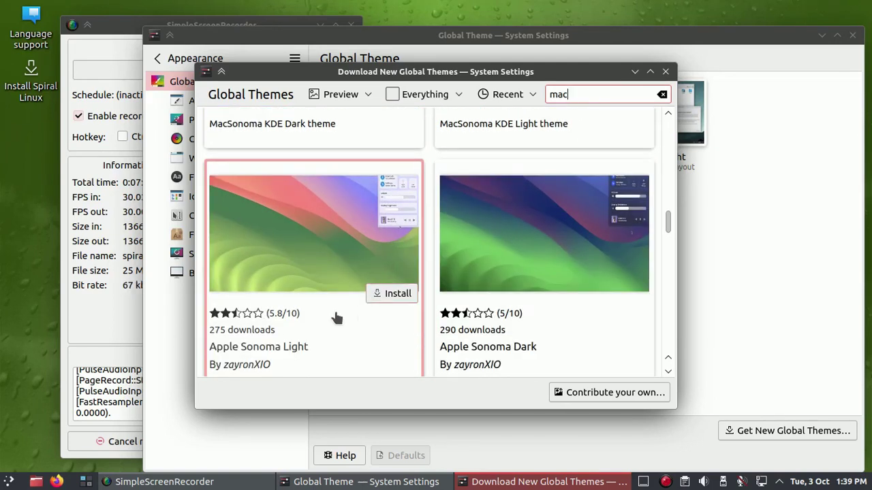
scroll(619, 314, down, 6)
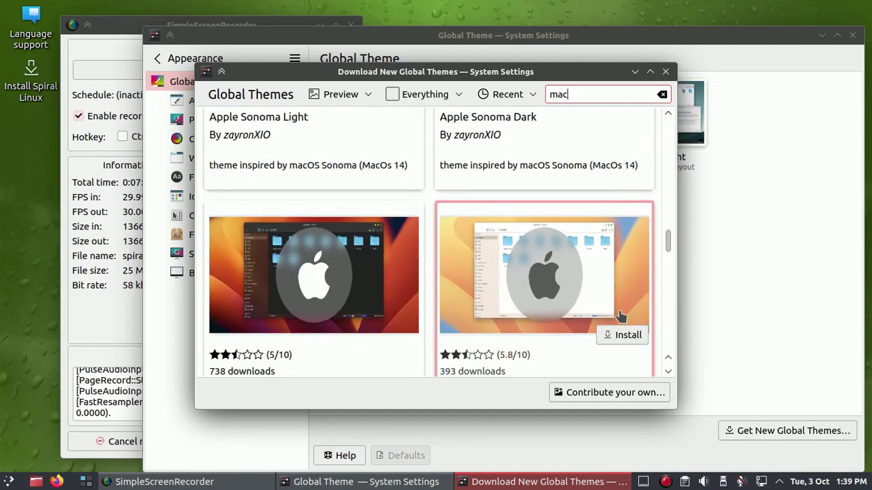
scroll(621, 316, down, 1)
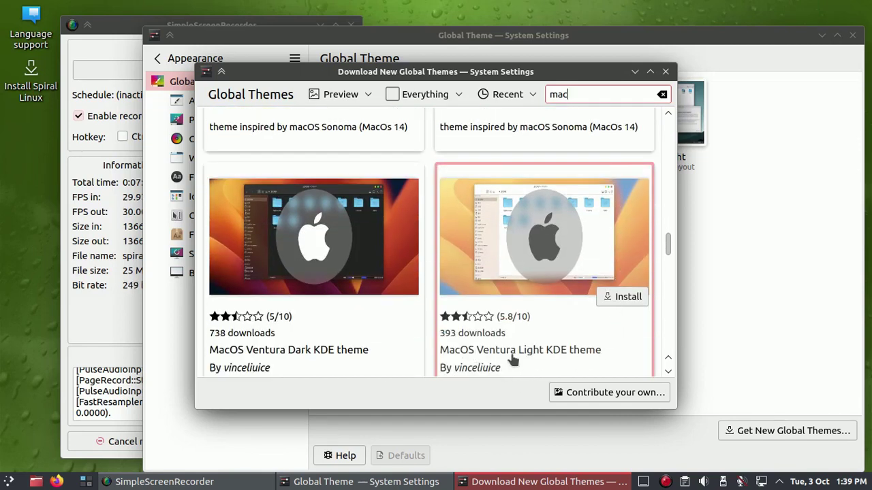
scroll(370, 268, down, 5)
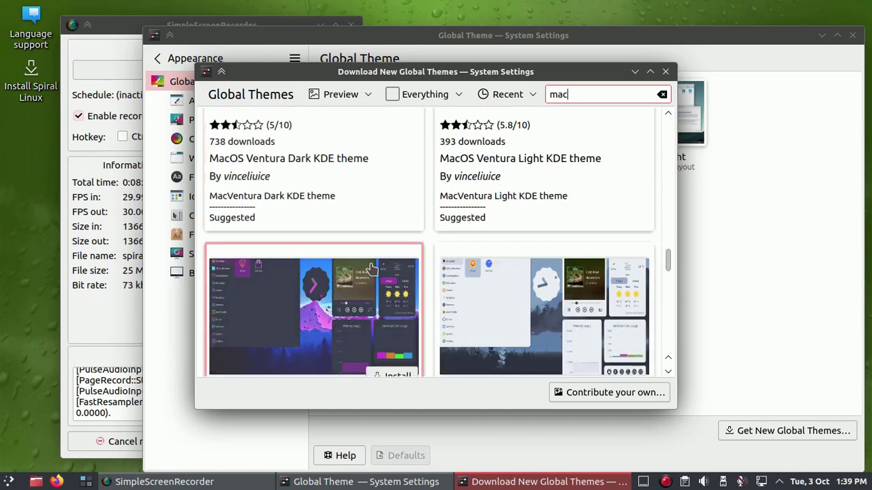
scroll(370, 266, down, 4)
scroll(593, 224, down, 2)
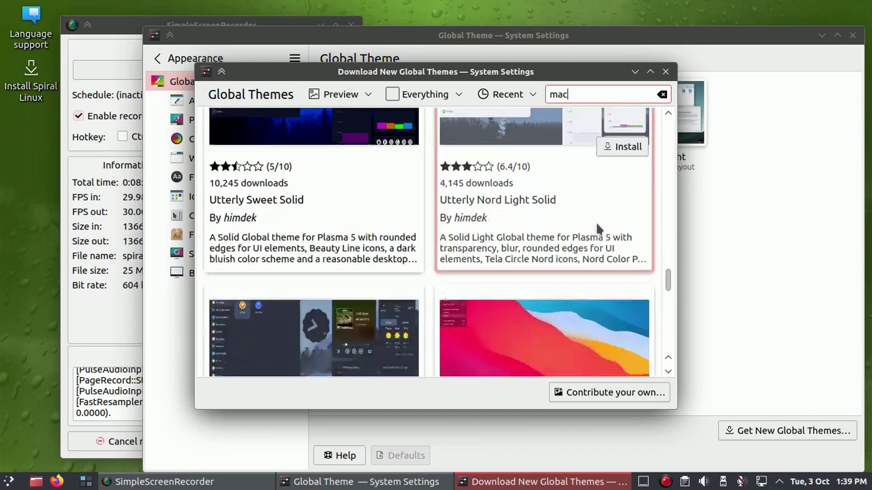
scroll(597, 230, down, 3)
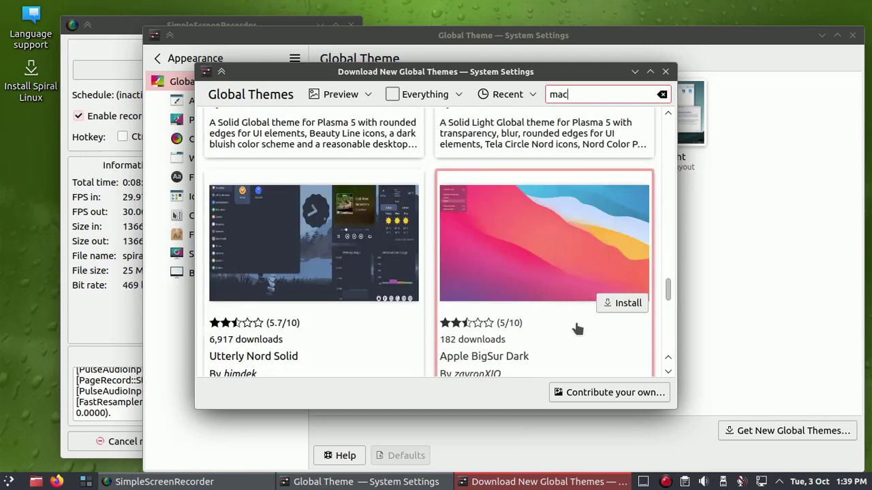
scroll(329, 272, down, 3)
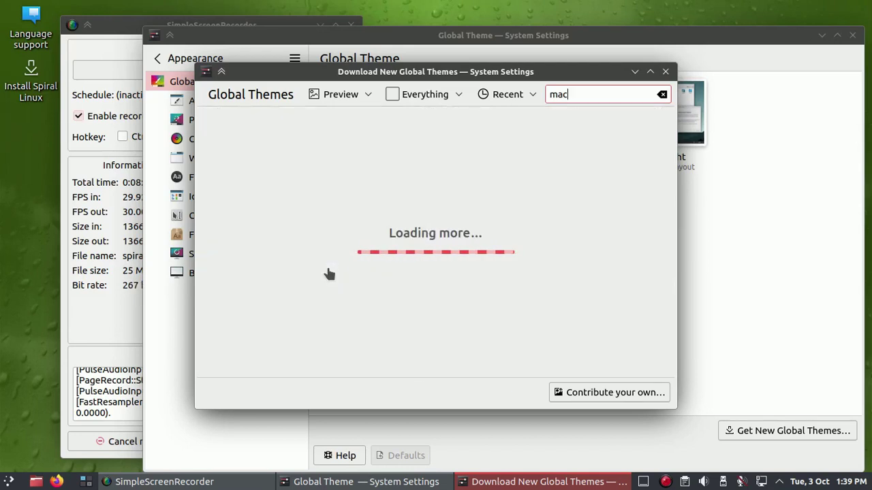
scroll(568, 213, down, 5)
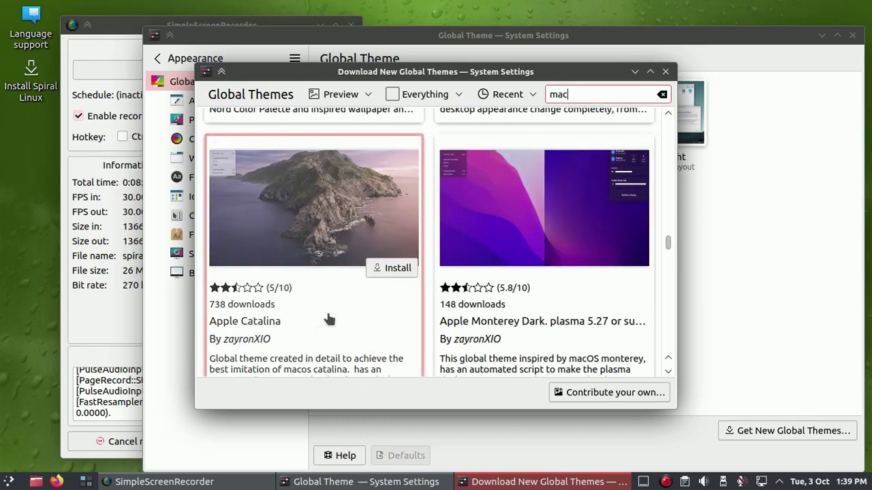
scroll(326, 317, down, 4)
scroll(330, 318, down, 1)
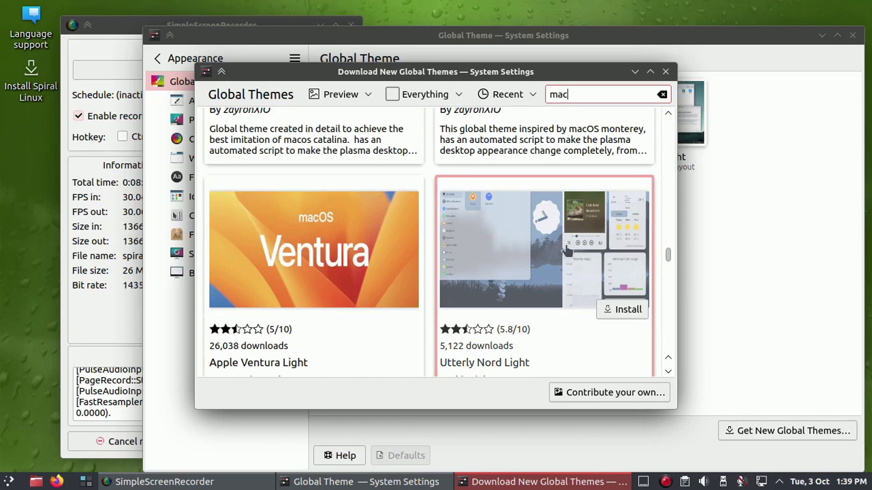
scroll(568, 269, down, 4)
scroll(385, 281, down, 2)
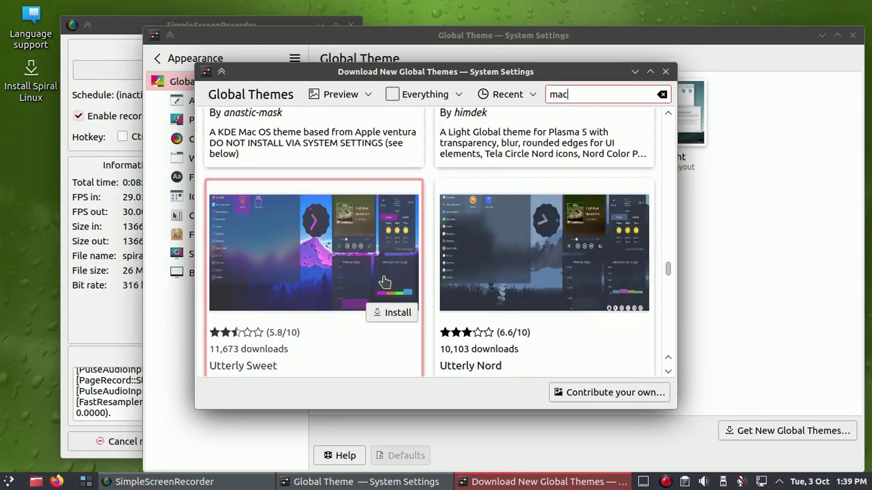
scroll(385, 281, down, 1)
scroll(606, 228, up, 4)
scroll(666, 259, down, 10)
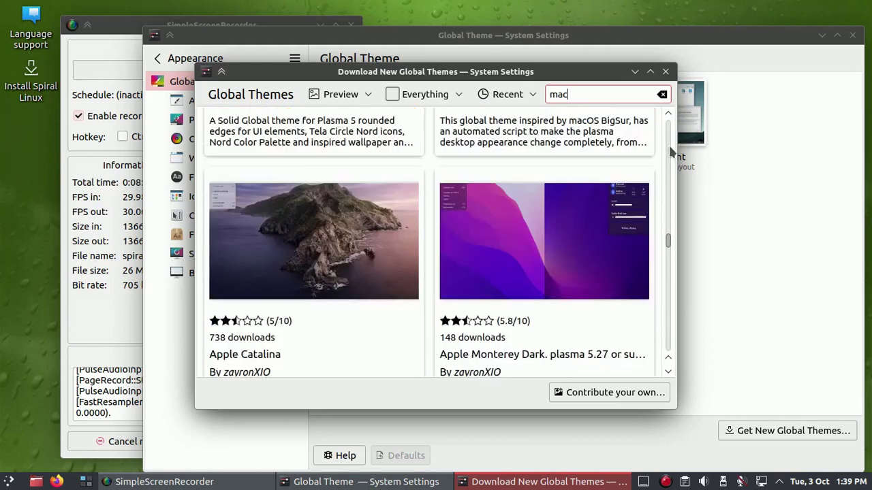
- Close the theme download window and System Settings, and minimize SimpleScreenRecorder to clear the desktop
click(666, 71)
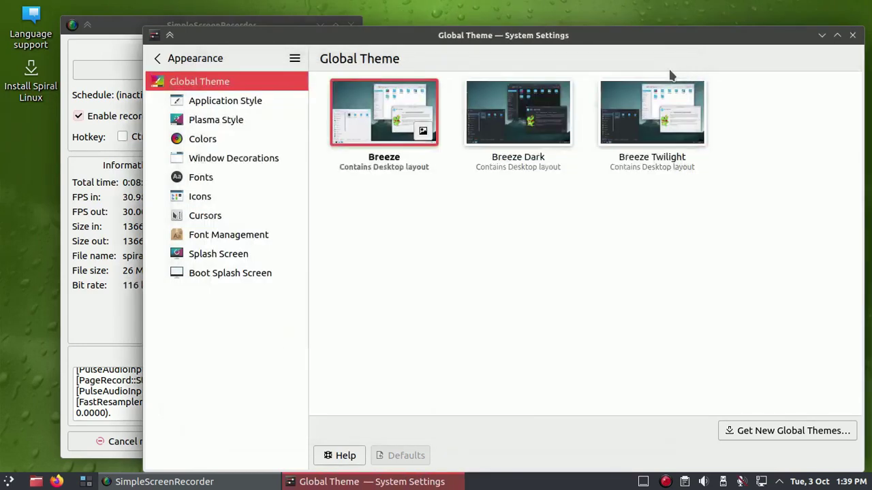
click(852, 36)
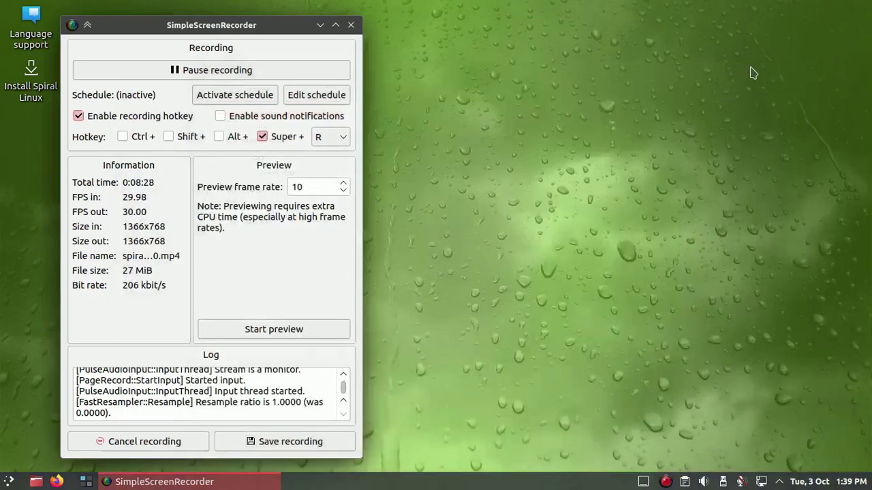
click(320, 26)
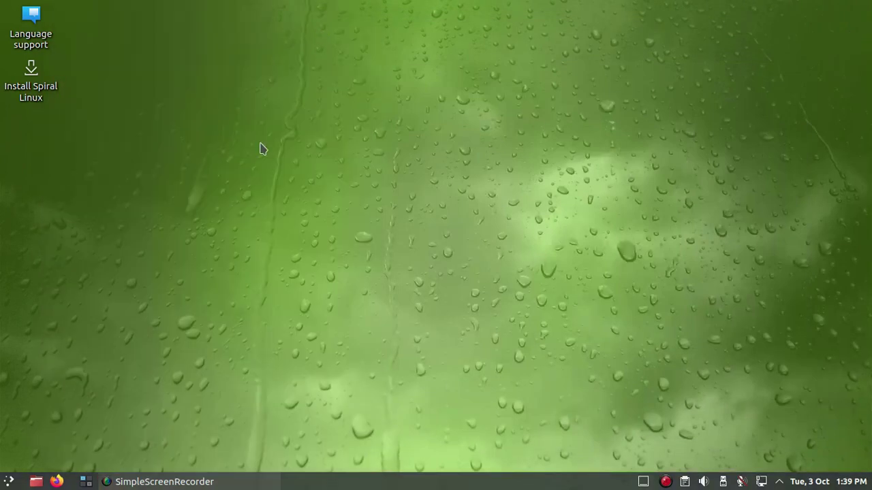
- Launch Firefox, open a new tab and search the web for "distrowatch"
click(58, 481)
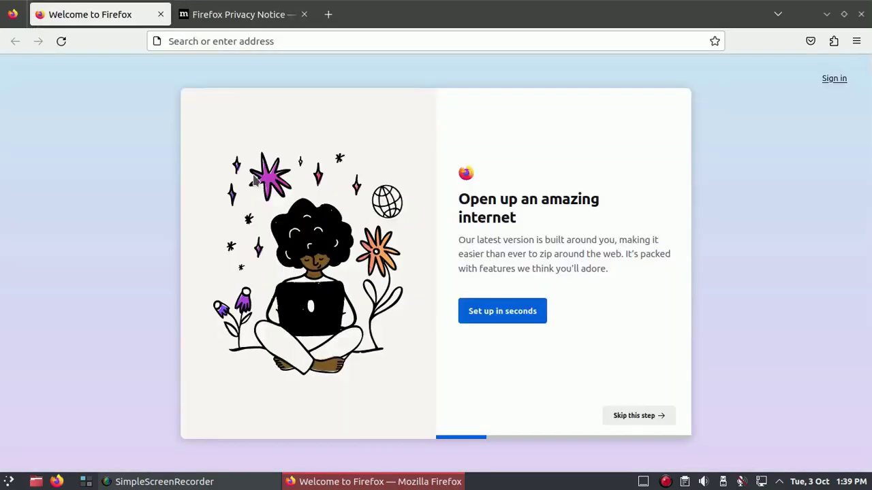
click(279, 17)
click(328, 14)
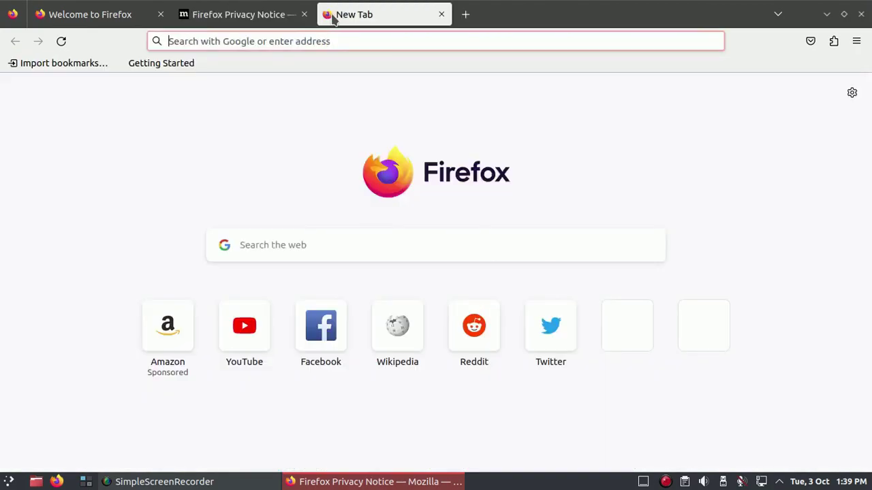
click(339, 237)
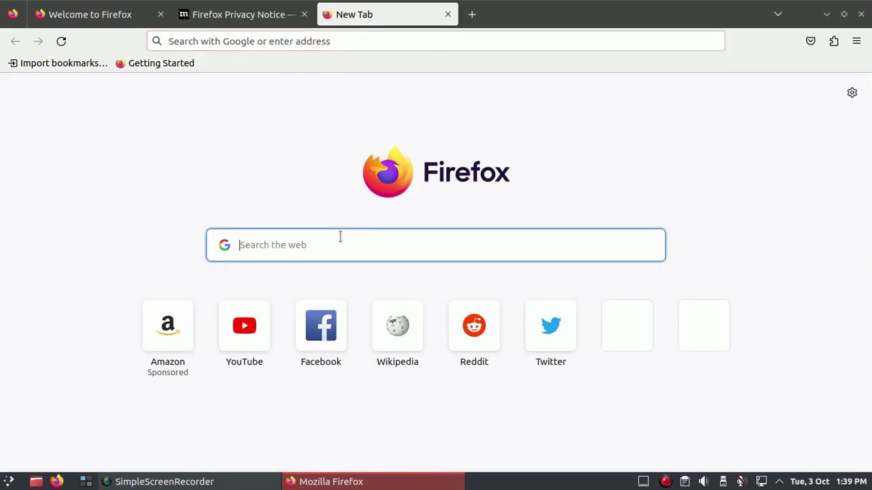
text(distrowatch)
key(Return)
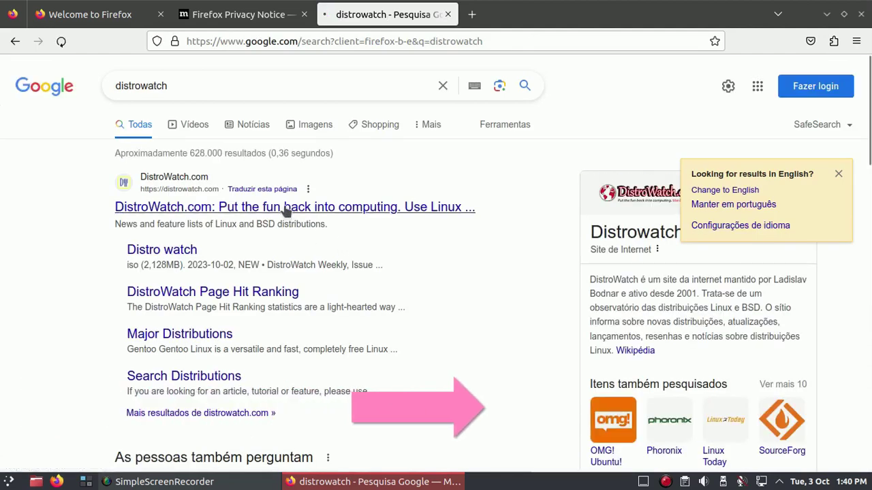
- Open the DistroWatch.com search result, load YouTube in another new tab, and return to the DistroWatch page
click(286, 208)
click(472, 14)
click(251, 327)
click(377, 15)
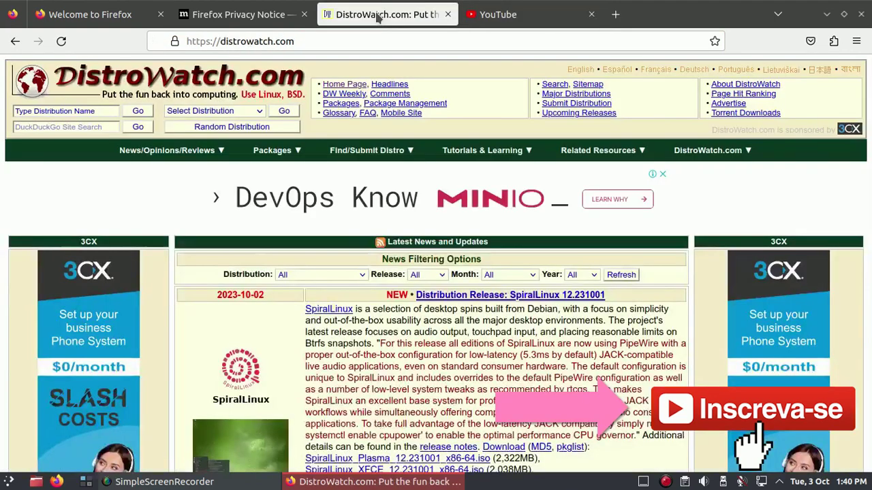
- Examine the SpiralLinux 12.231001 release announcement on DistroWatch, highlighting its description paragraph and clearing the highlight
scroll(356, 285, down, 4)
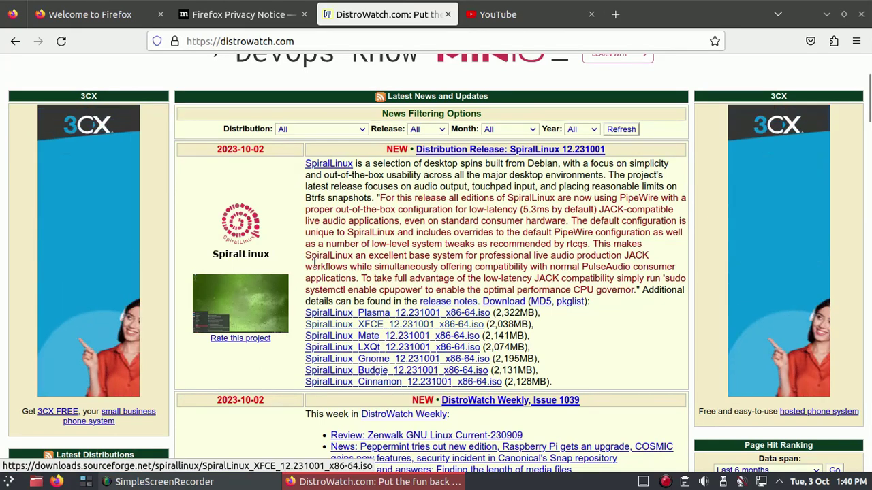
drag(298, 184, 674, 292)
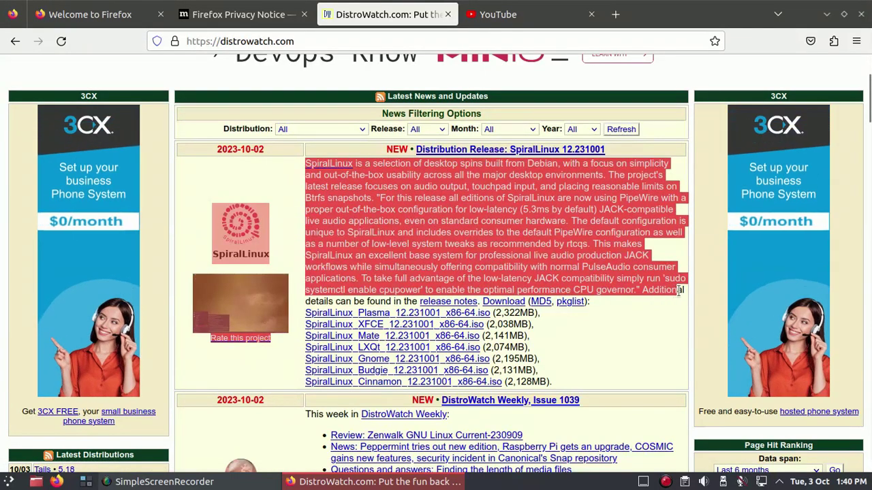
click(662, 360)
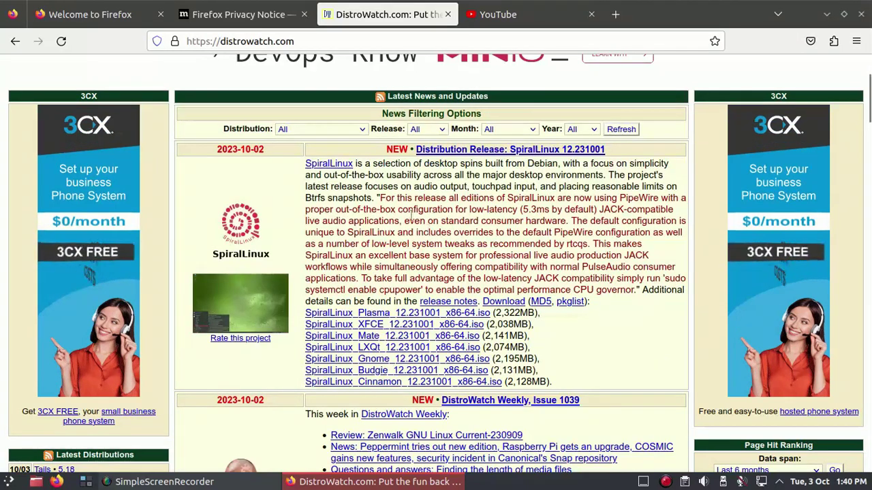
- Open the SpiralLinux distribution page on DistroWatch, unmute the ad video on the YouTube home page, and close the YouTube tab
click(325, 169)
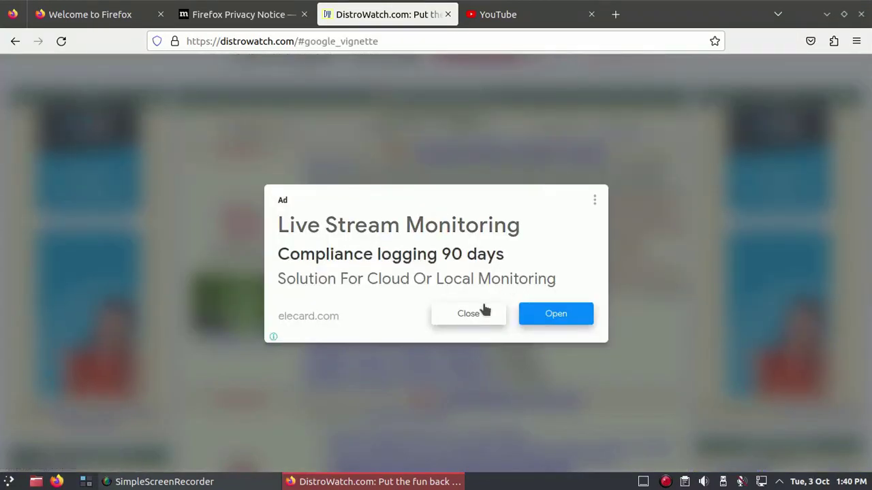
click(502, 14)
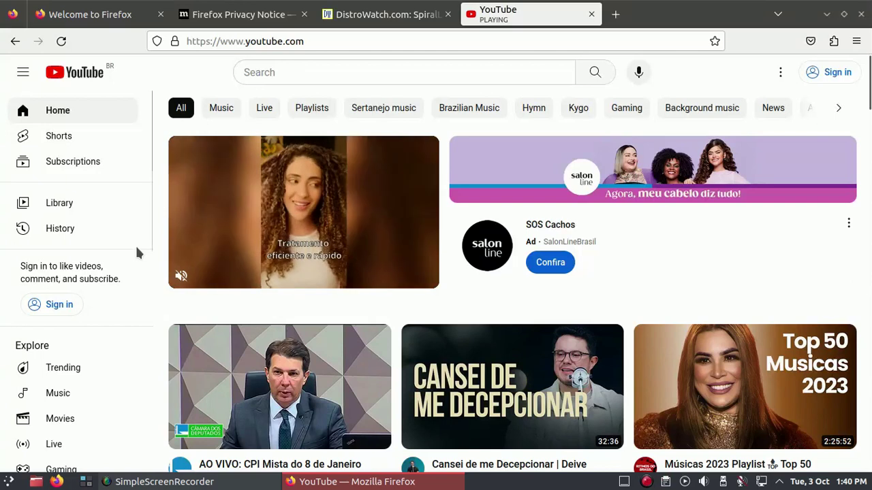
click(181, 277)
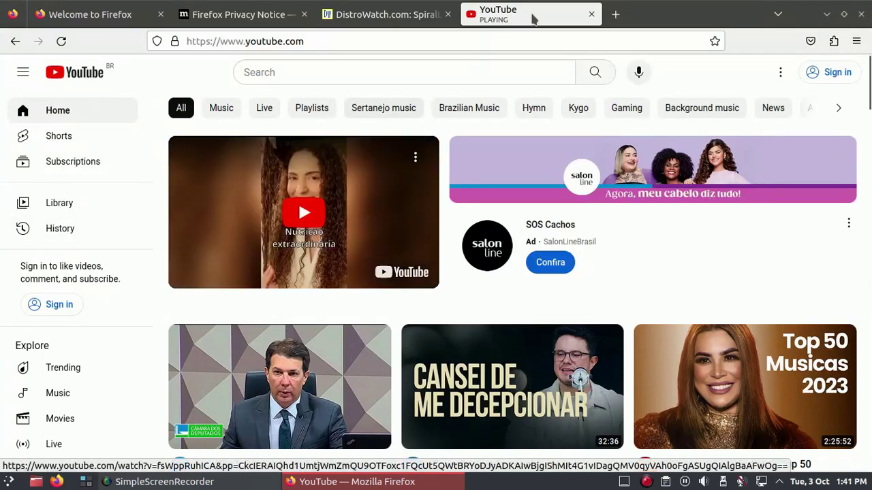
click(592, 14)
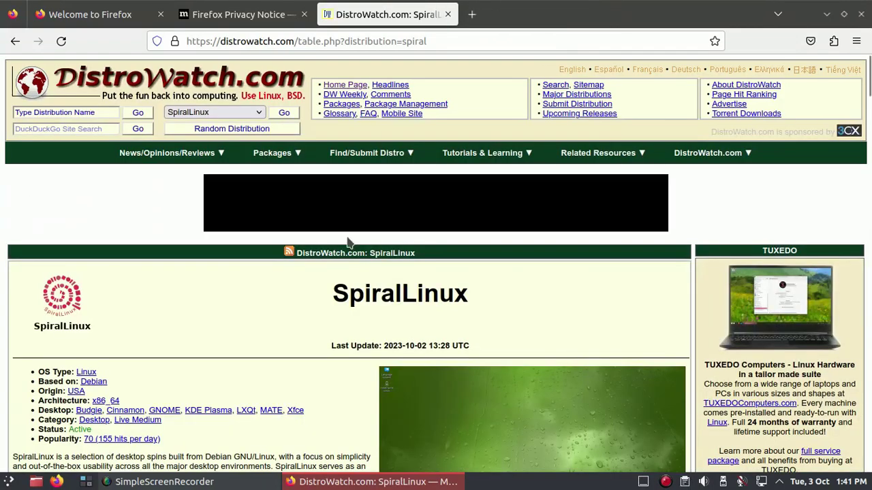
- Open the spirallinux.github.io home page link from the SpiralLinux Summary table in a new browser tab
scroll(305, 267, down, 2)
scroll(171, 307, down, 2)
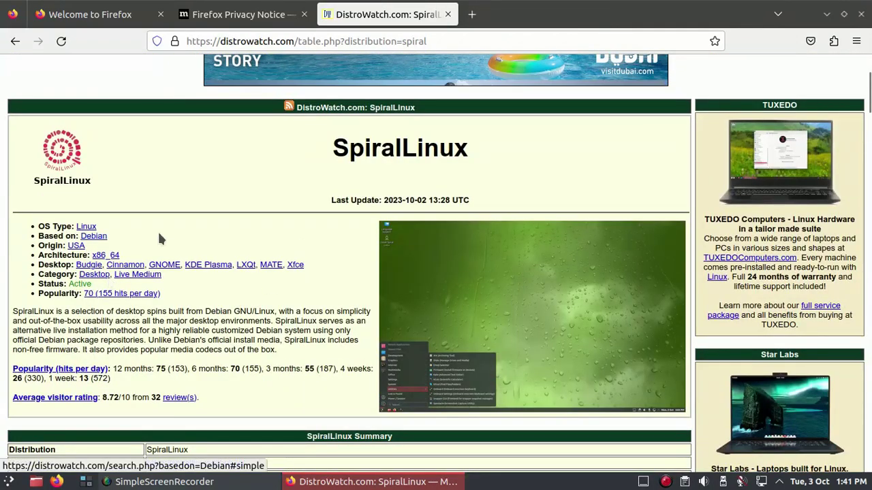
scroll(160, 240, down, 2)
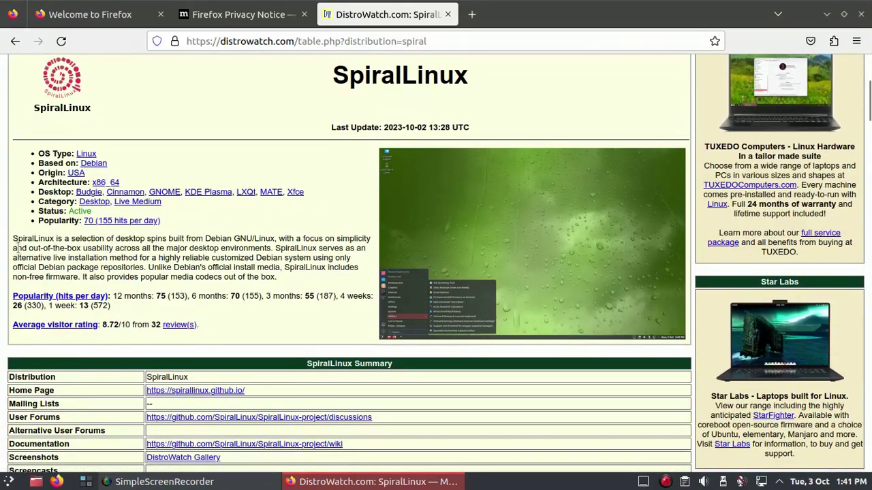
scroll(189, 242, down, 4)
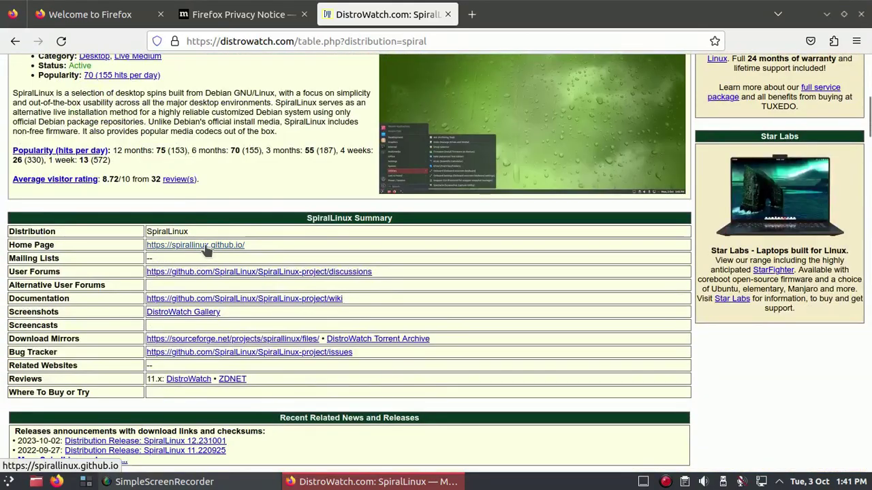
right_click(207, 250)
click(244, 257)
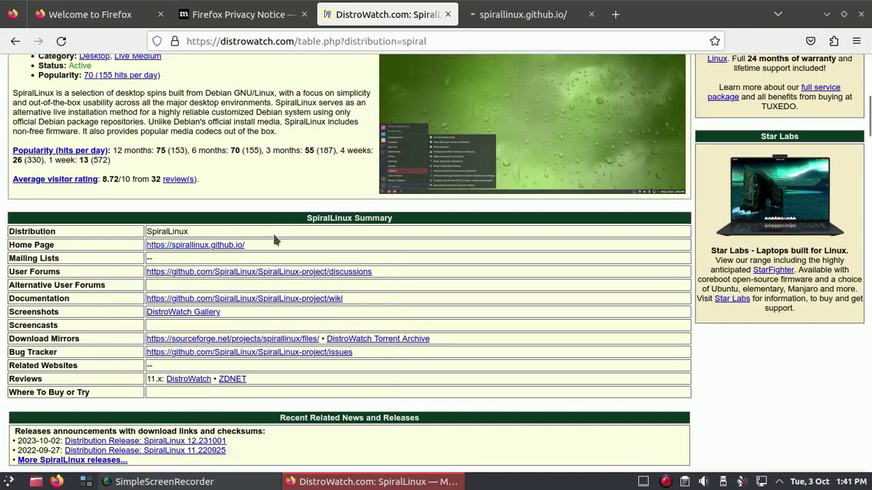
- Examine the feature and package version tables and the reader ratings and reviews on the DistroWatch SpiralLinux page
scroll(285, 237, down, 3)
scroll(284, 236, down, 15)
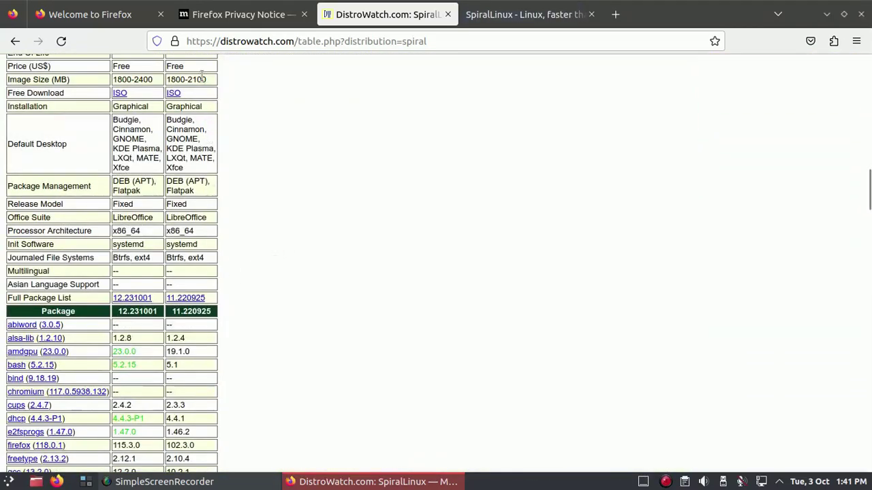
scroll(205, 130, up, 2)
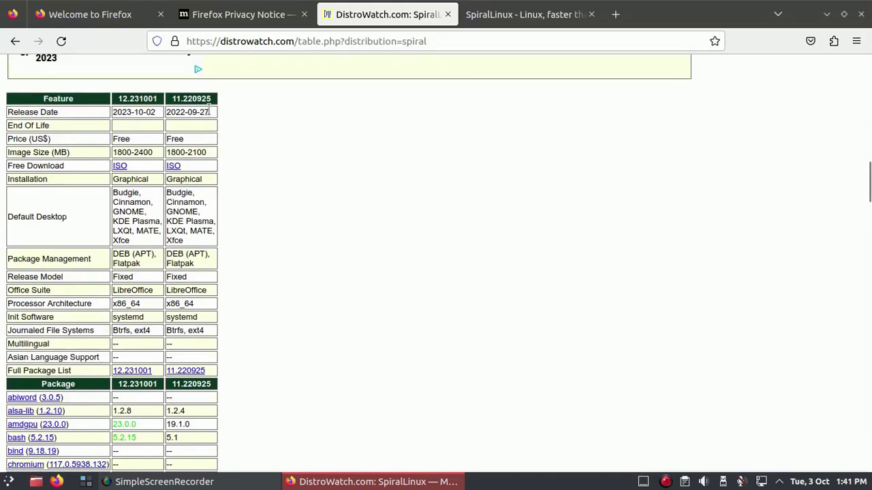
scroll(154, 129, down, 10)
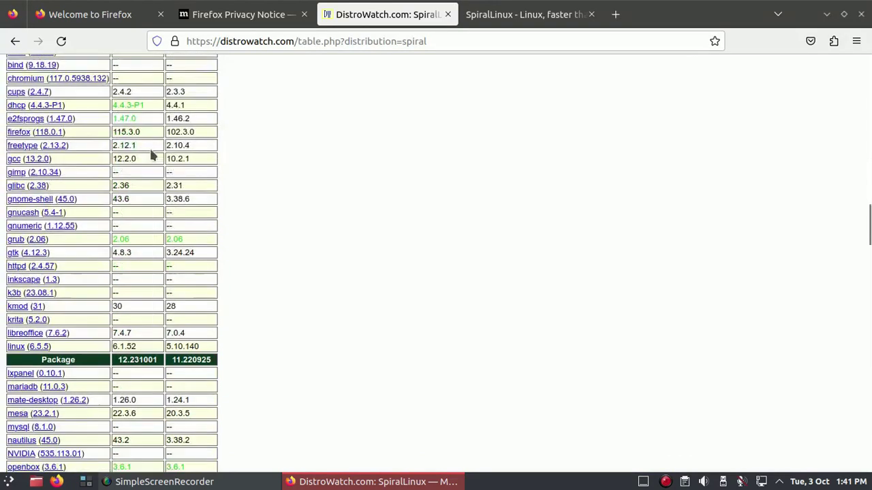
scroll(151, 154, down, 5)
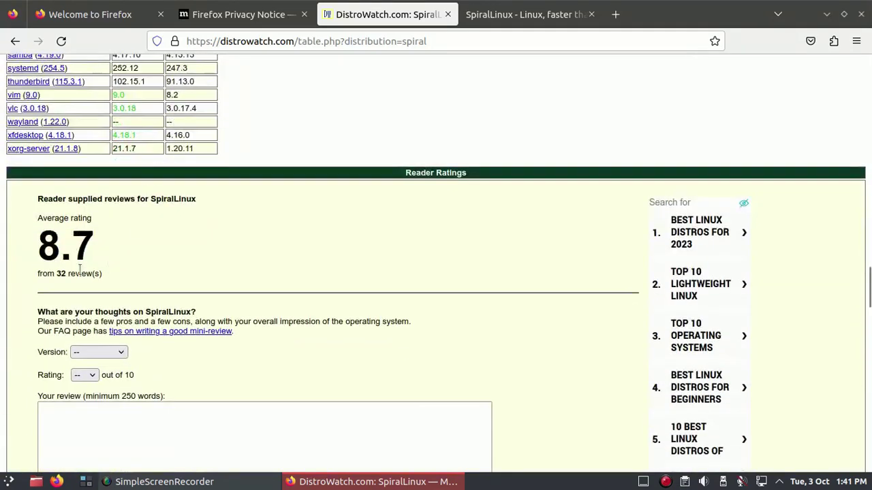
scroll(149, 260, down, 4)
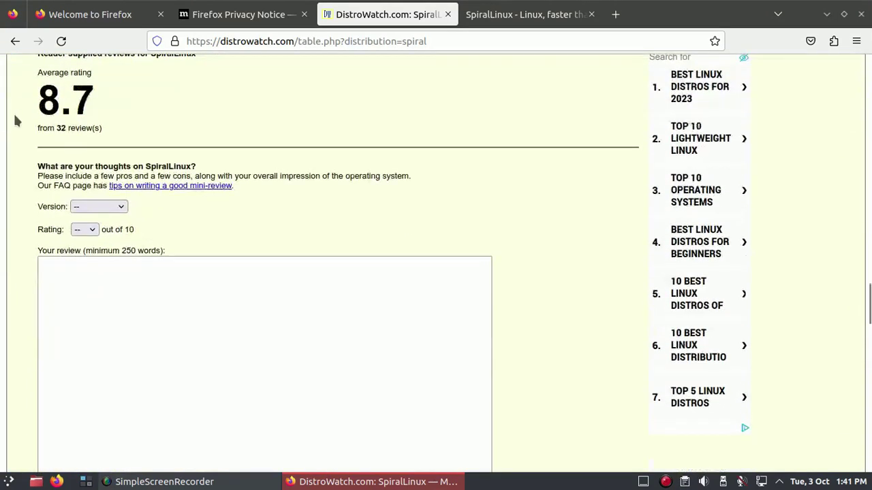
scroll(183, 116, down, 7)
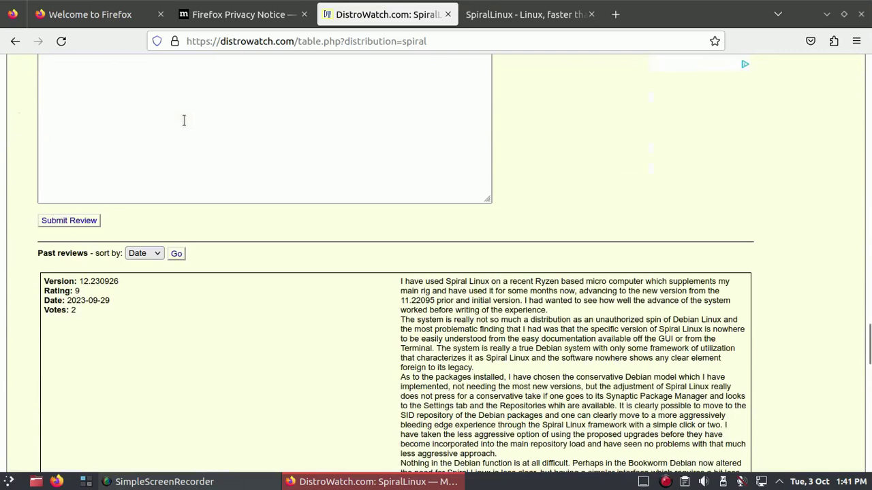
scroll(183, 120, down, 5)
scroll(154, 152, down, 8)
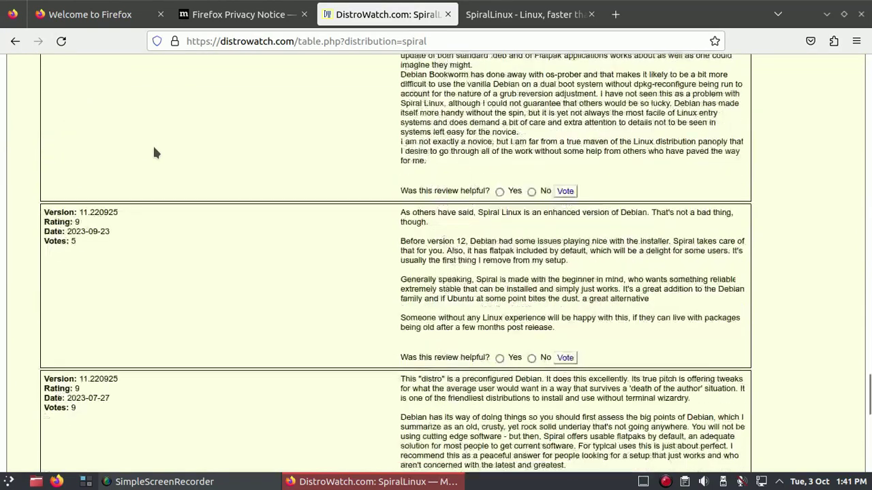
scroll(154, 153, down, 2)
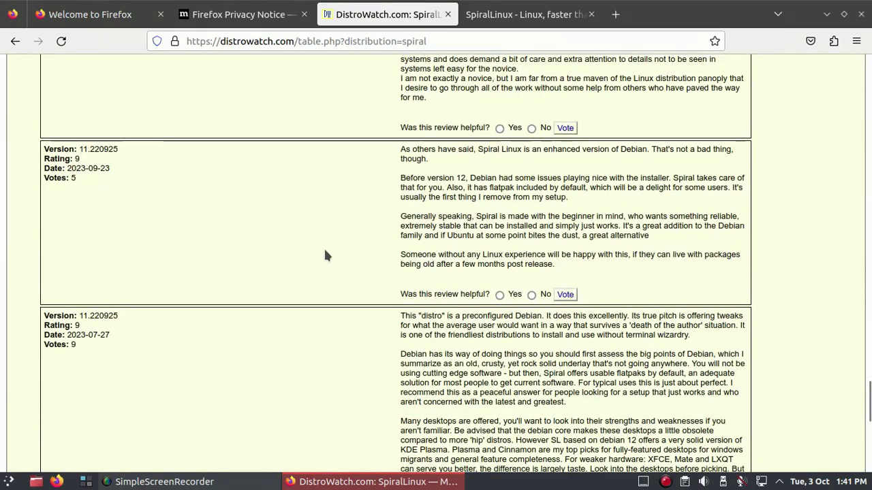
- Switch to the SpiralLinux website and examine its header links and welcome section
click(499, 22)
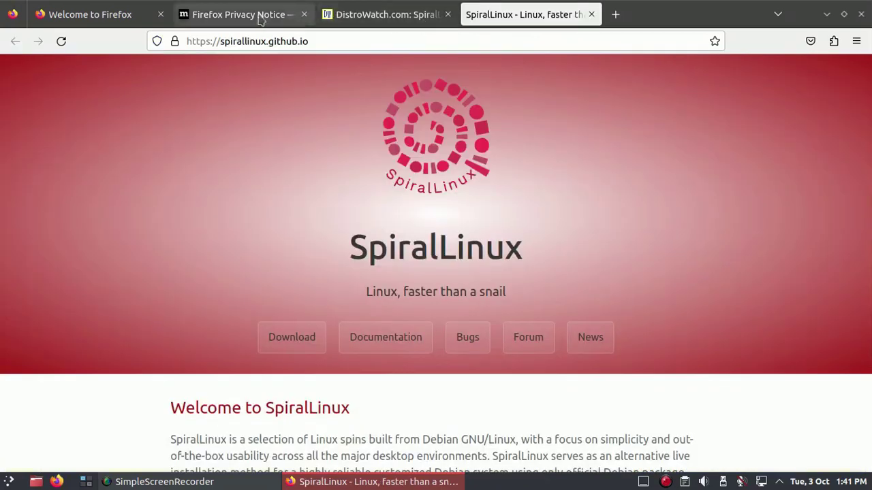
scroll(673, 194, down, 8)
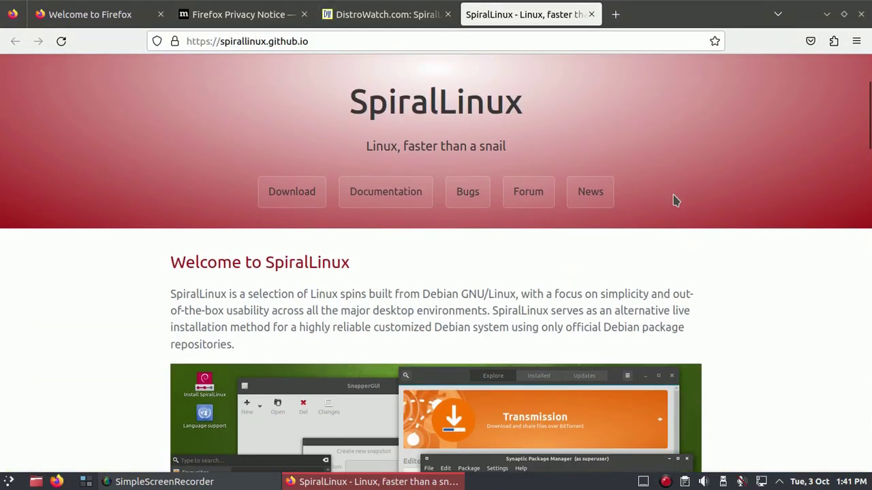
scroll(673, 200, up, 10)
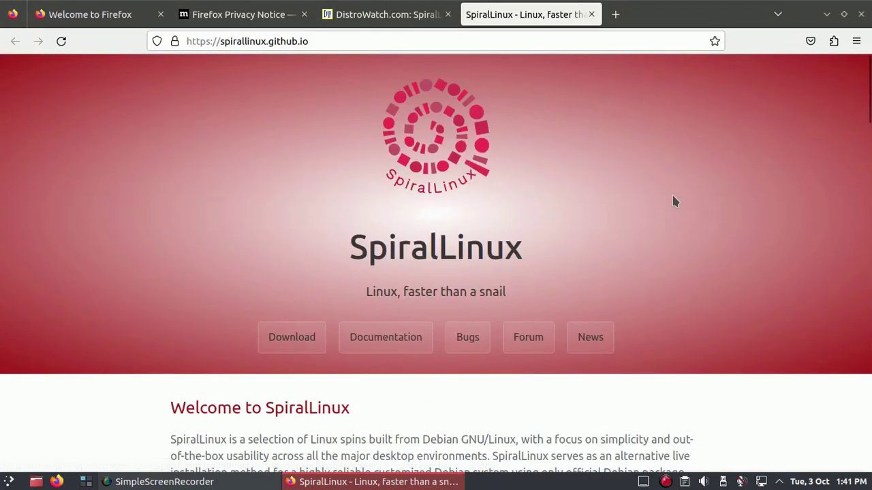
scroll(672, 201, down, 4)
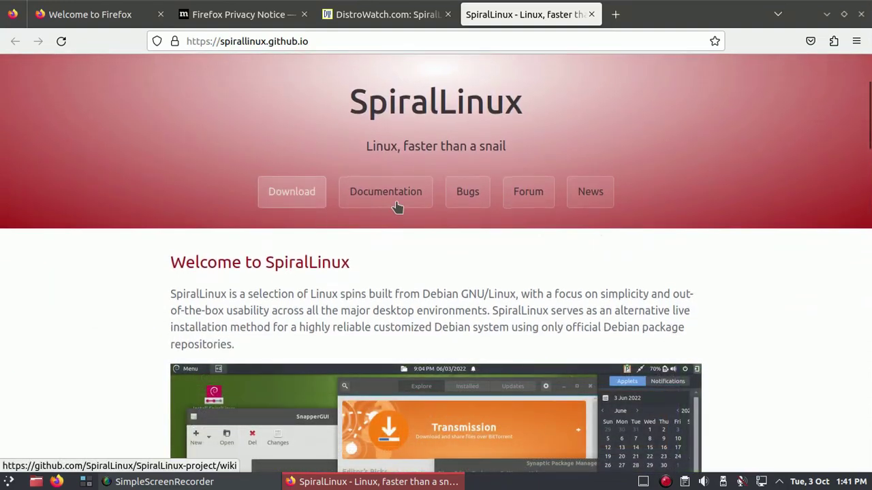
scroll(658, 193, down, 1)
scroll(623, 180, down, 2)
scroll(470, 173, up, 4)
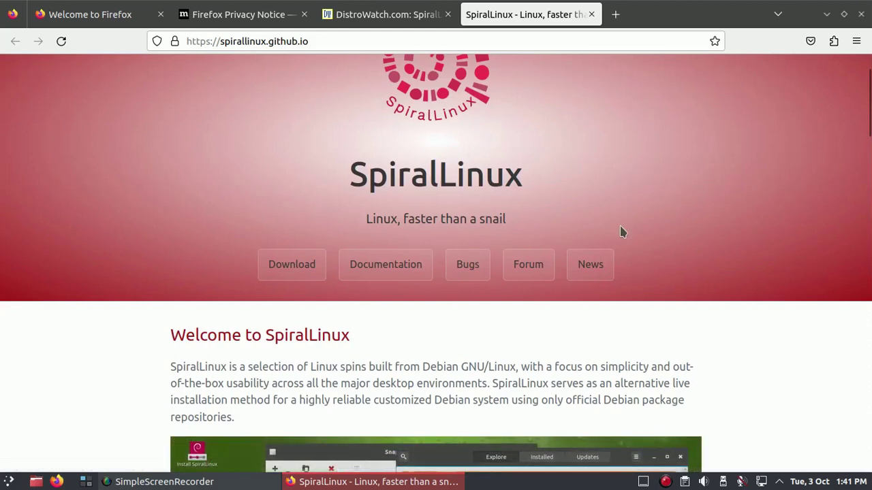
- Examine the SpiralLinux features, the Debian-based distro rationale and the downloadable desktop editions, and return to the start of the page
scroll(621, 232, down, 6)
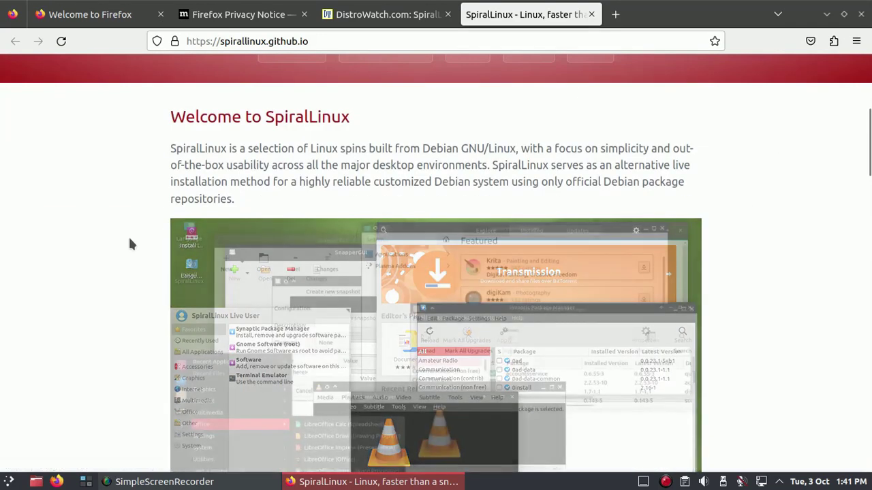
scroll(130, 243, down, 5)
scroll(150, 234, down, 3)
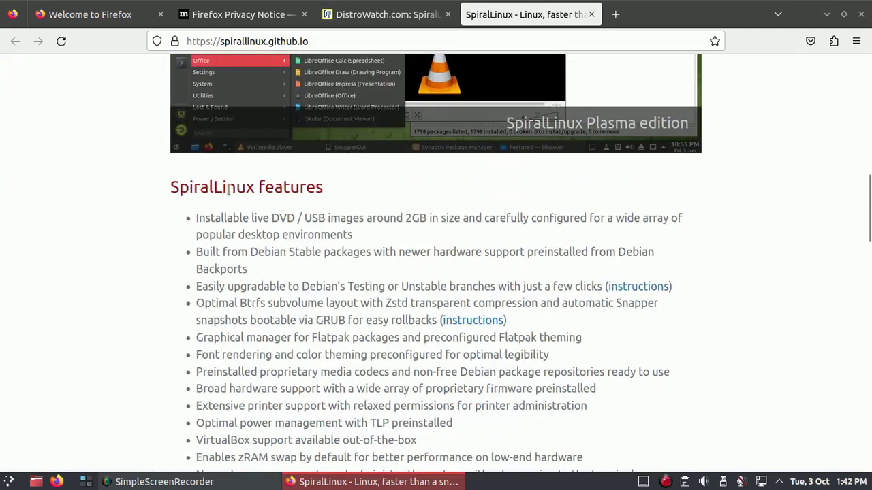
scroll(229, 190, down, 11)
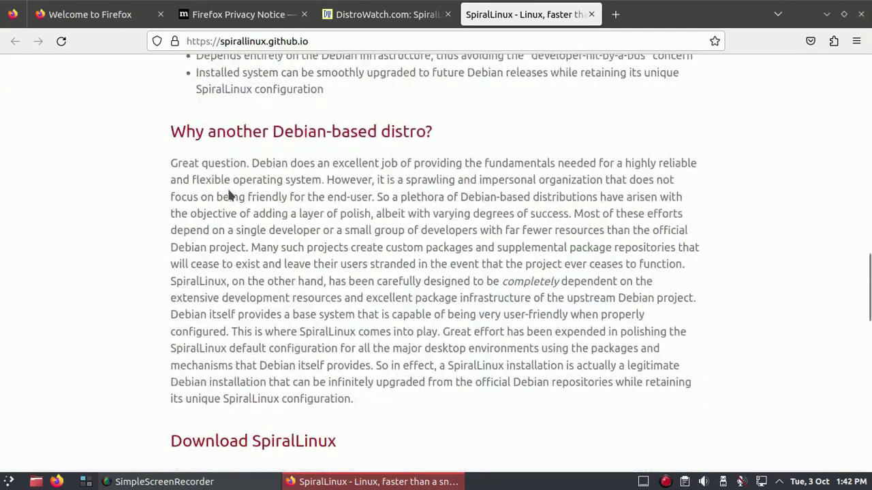
scroll(296, 136, down, 4)
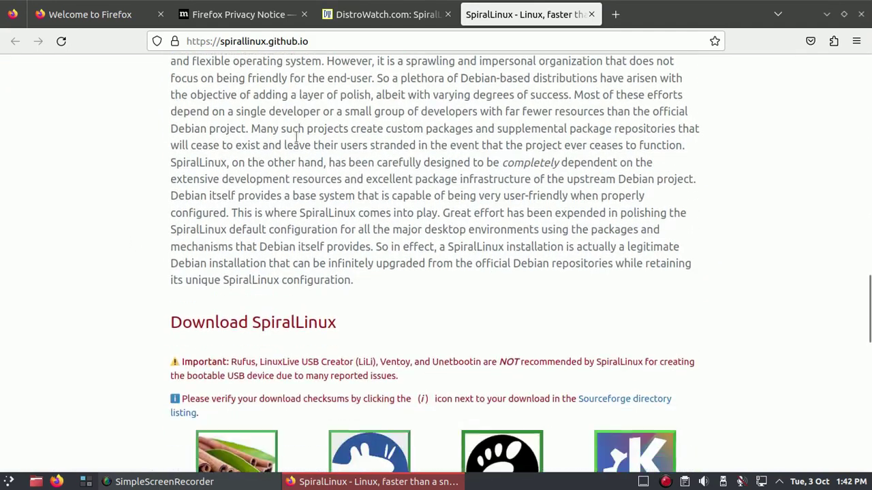
scroll(271, 202, down, 8)
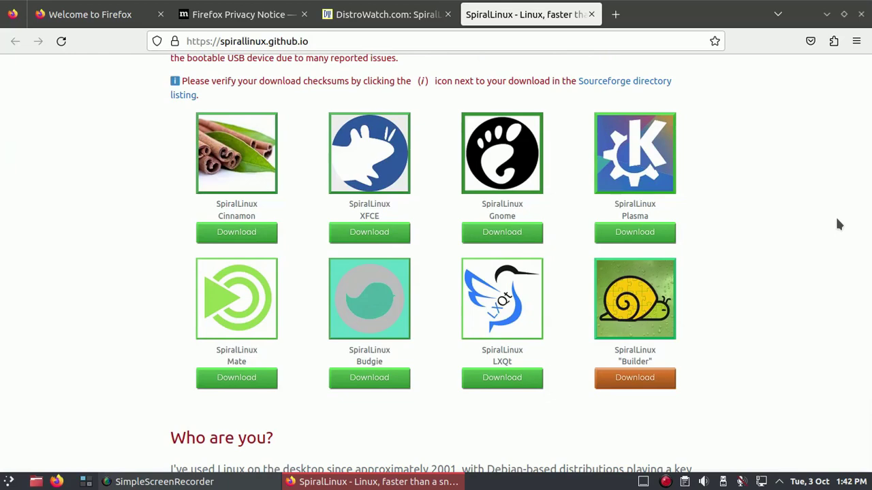
scroll(837, 225, up, 20)
scroll(865, 205, up, 6)
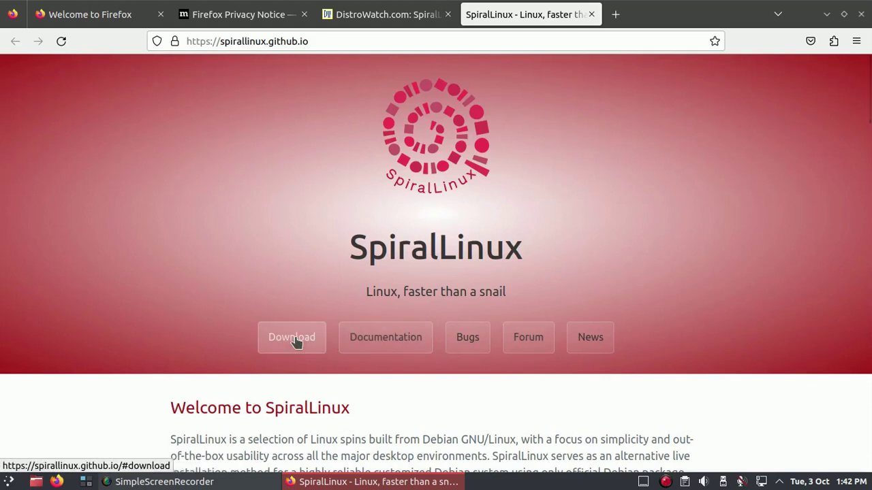
- Open the SpiralLinux documentation wiki and look through its sections on updating, Debian upgrades and Btrfs snapshots
click(412, 335)
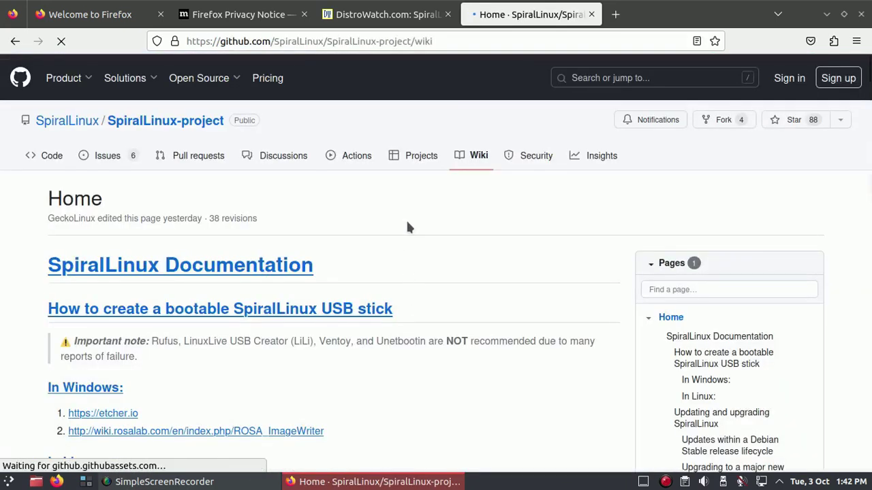
scroll(406, 224, down, 10)
scroll(406, 220, down, 15)
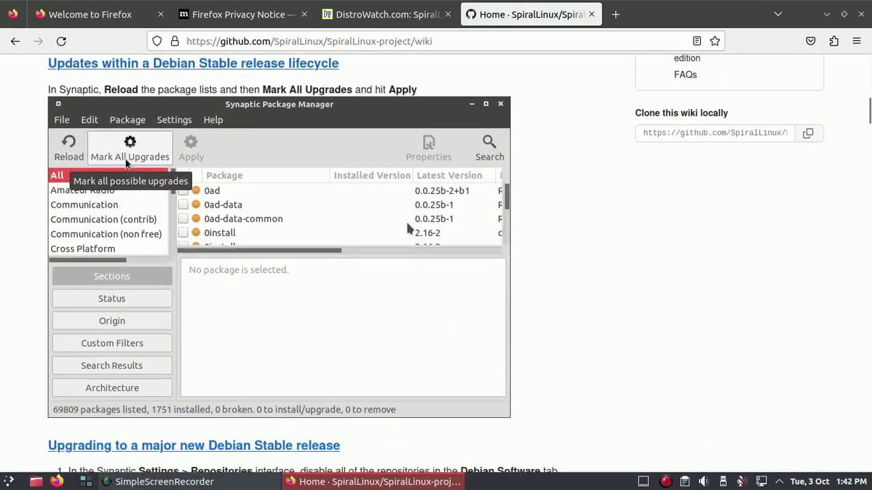
scroll(408, 231, down, 15)
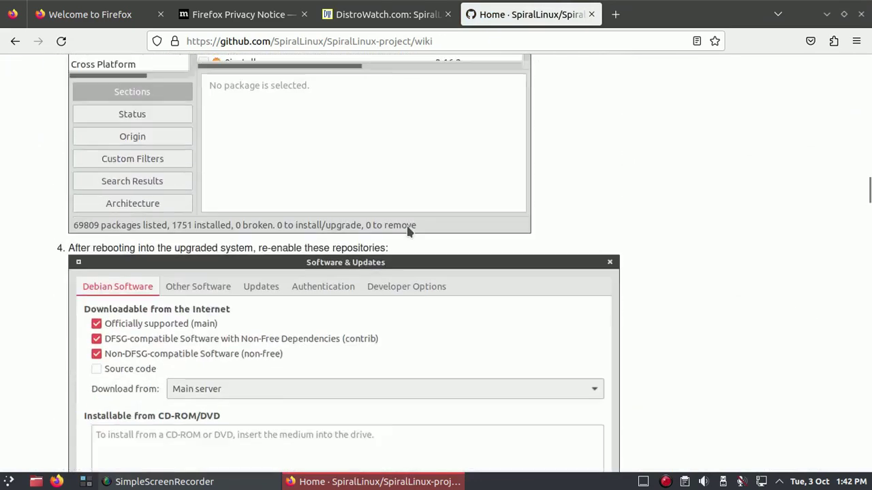
scroll(407, 232, down, 20)
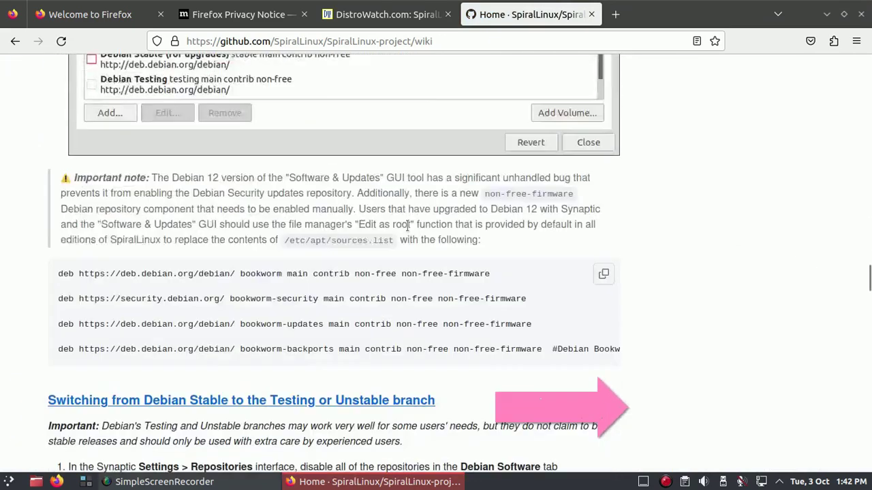
scroll(407, 232, down, 5)
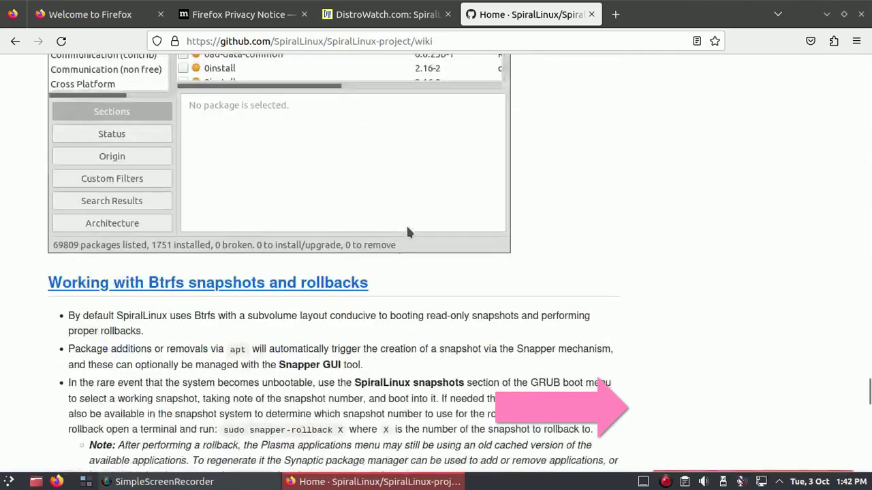
- Close the Firefox window and show the context menu for the Install Spiral Linux desktop icon
click(849, 11)
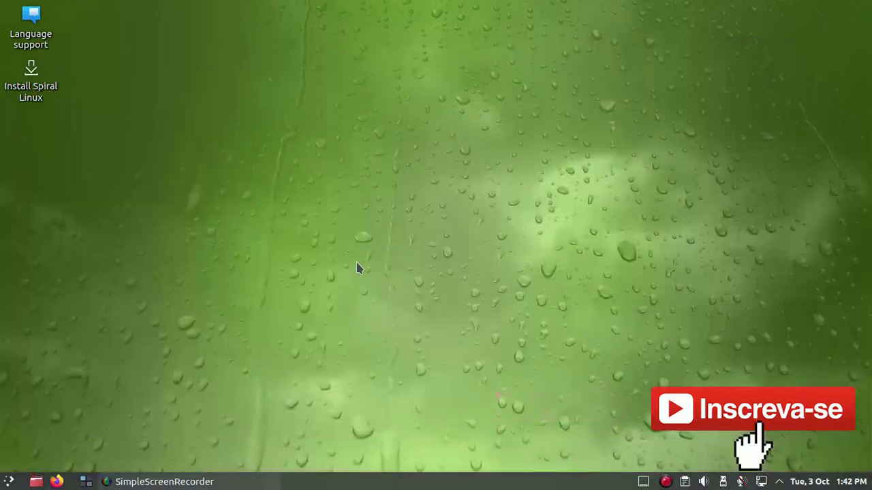
right_click(31, 81)
key(Escape)
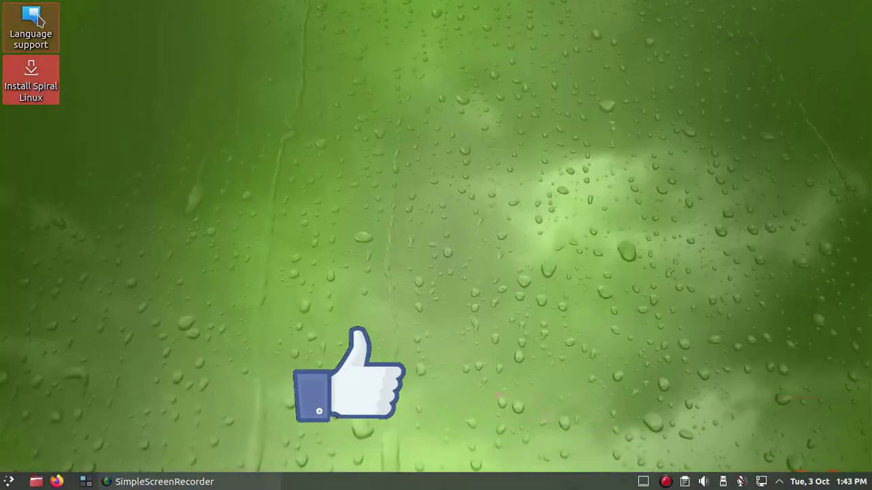
right_click(33, 87)
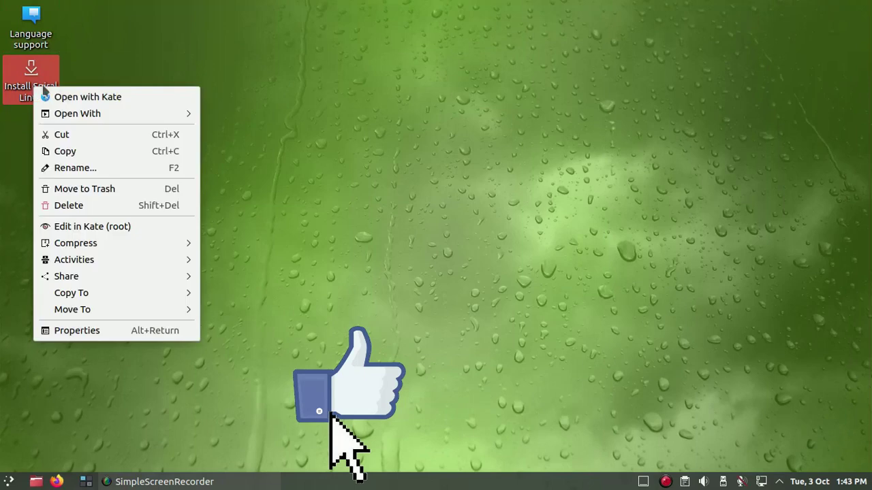
- Launch the Spiral Linux installer from the desktop and set its language to português (Brasil)
click(210, 23)
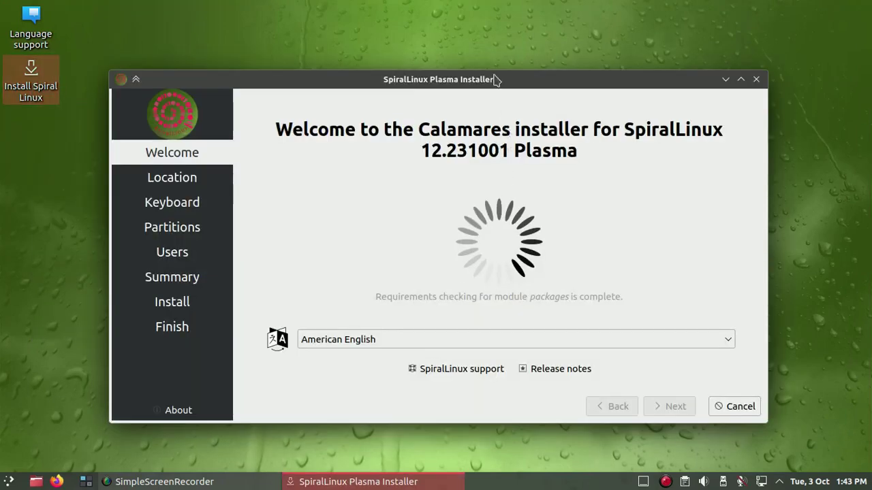
drag(495, 81, 391, 117)
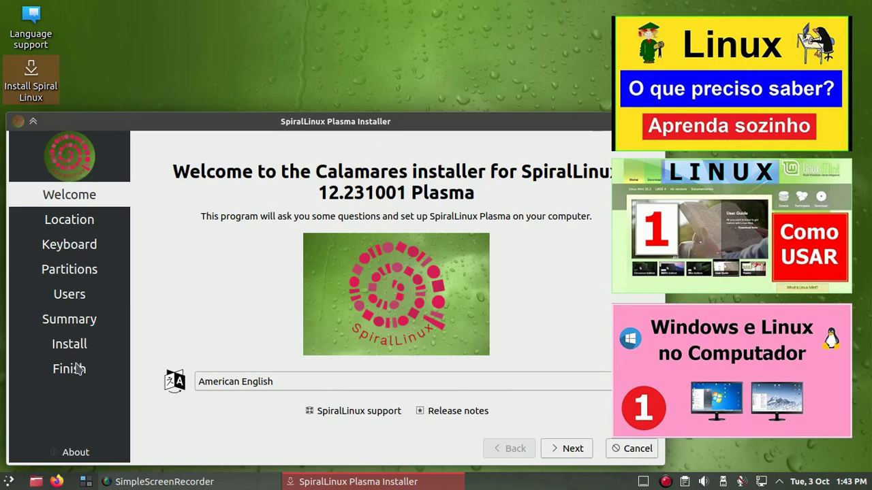
click(451, 380)
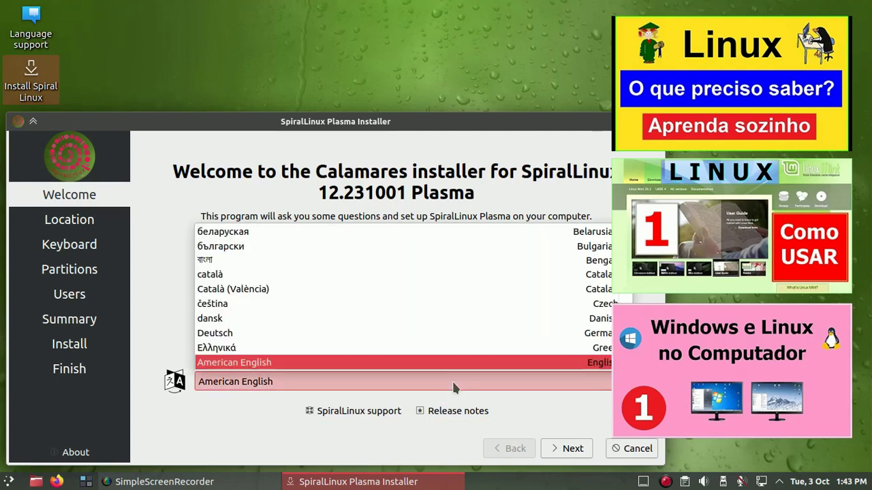
scroll(450, 316, down, 4)
scroll(449, 317, down, 4)
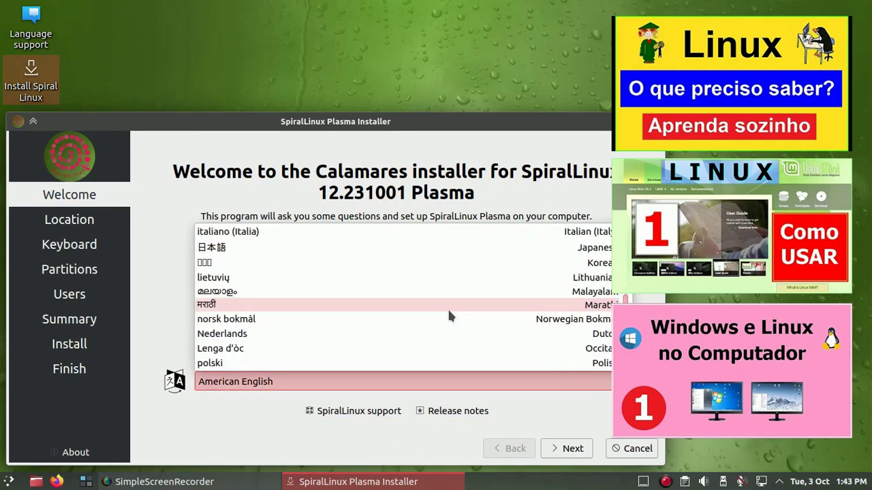
scroll(450, 317, up, 6)
scroll(448, 316, down, 7)
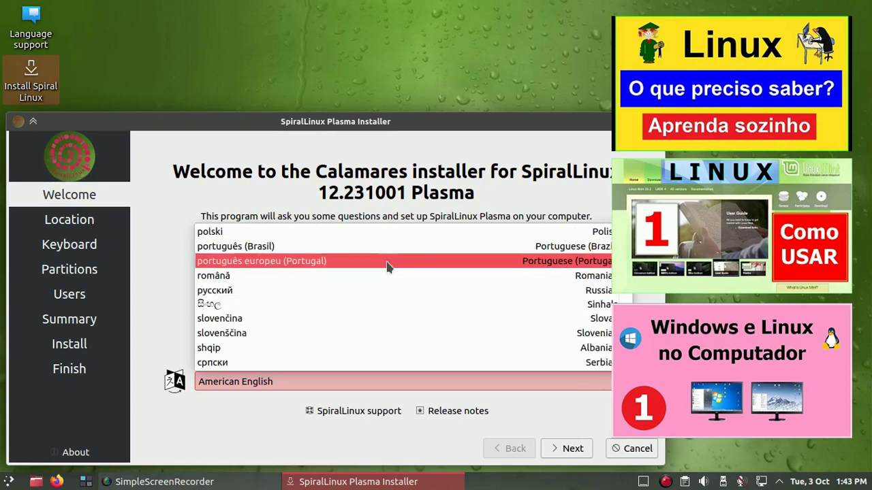
click(381, 246)
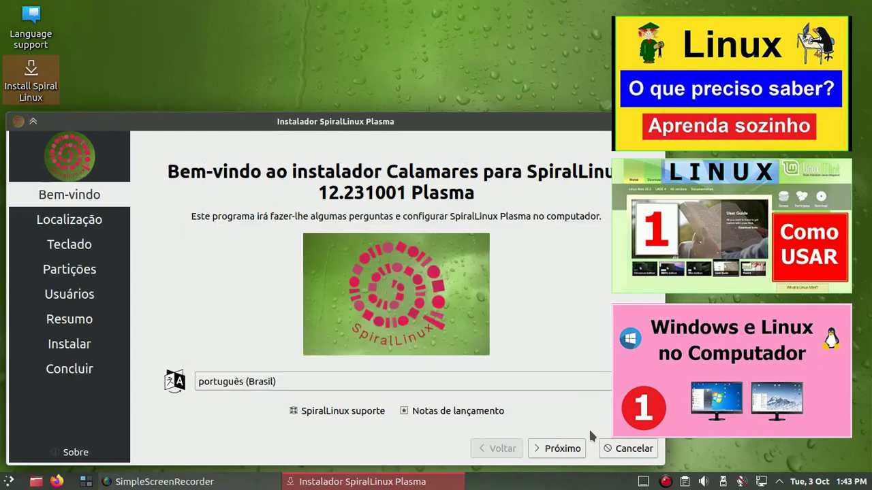
- Pick a location in eastern South America on the installer's map and test the Portuguese (Brazil) keyboard with "ççççç"
click(557, 449)
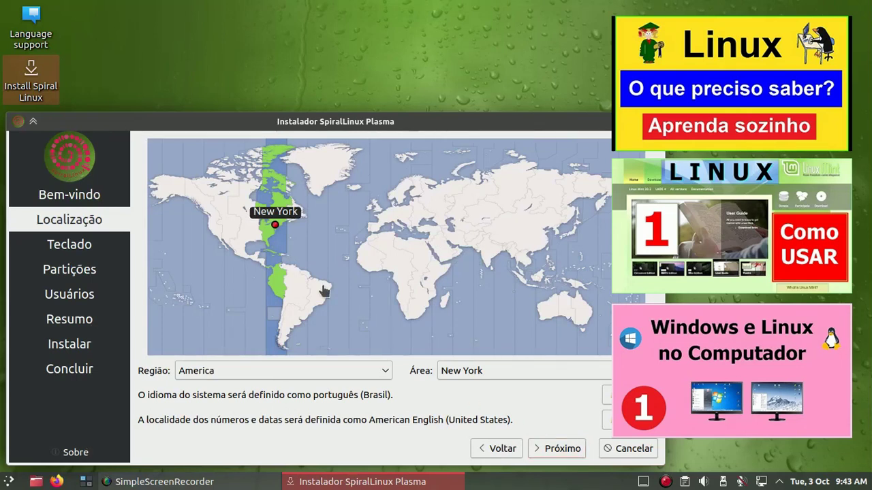
click(306, 310)
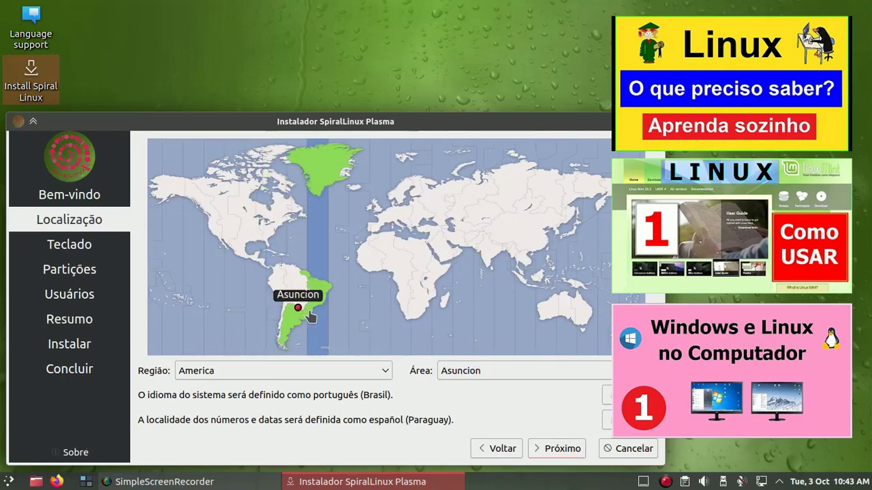
click(310, 317)
click(557, 448)
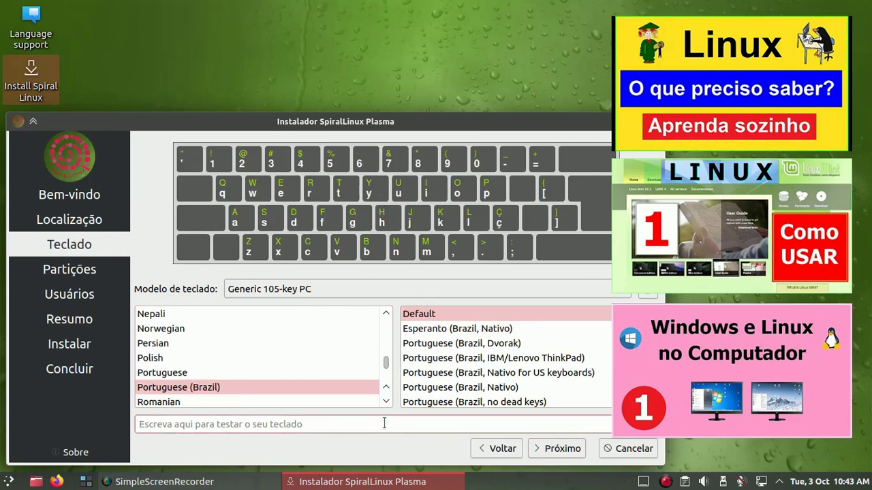
text(ççççç)
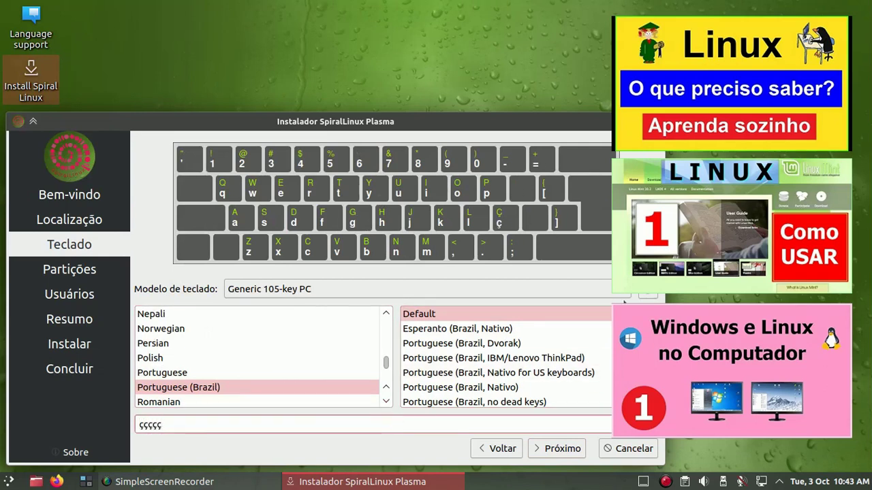
click(563, 450)
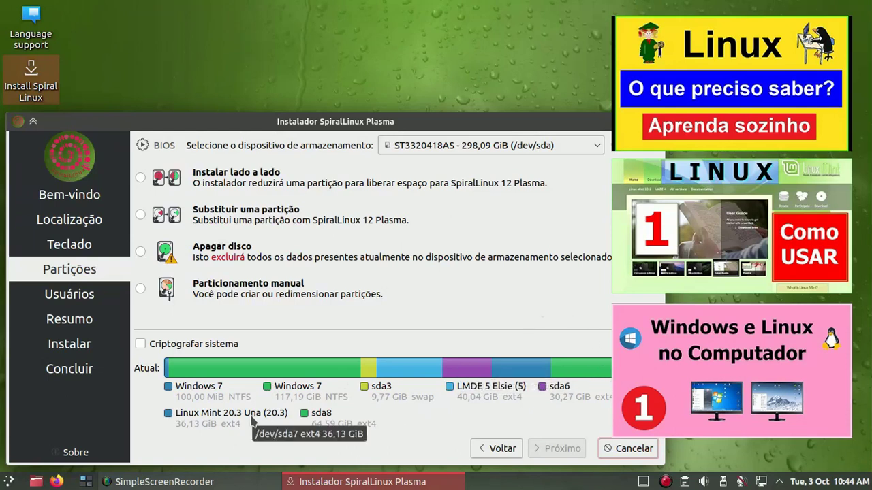
- Choose manual partitioning and open the swap partition /dev/sda3 for editing, closing it without changes
click(140, 289)
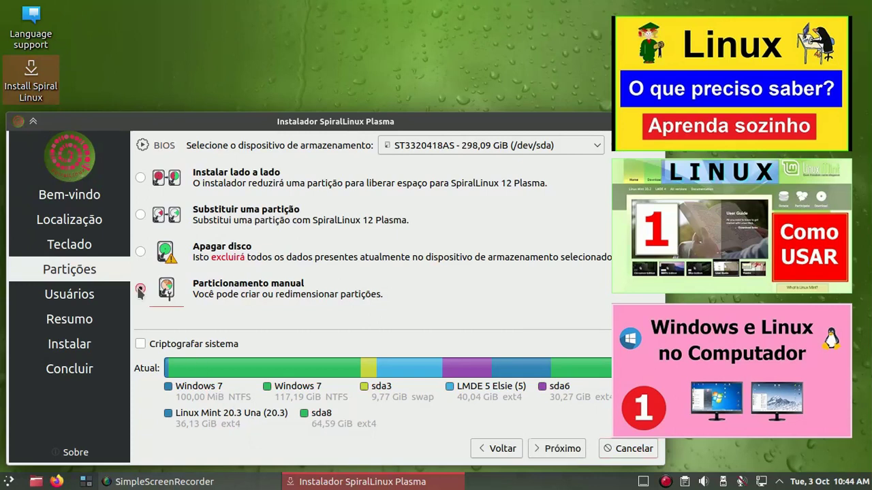
click(570, 449)
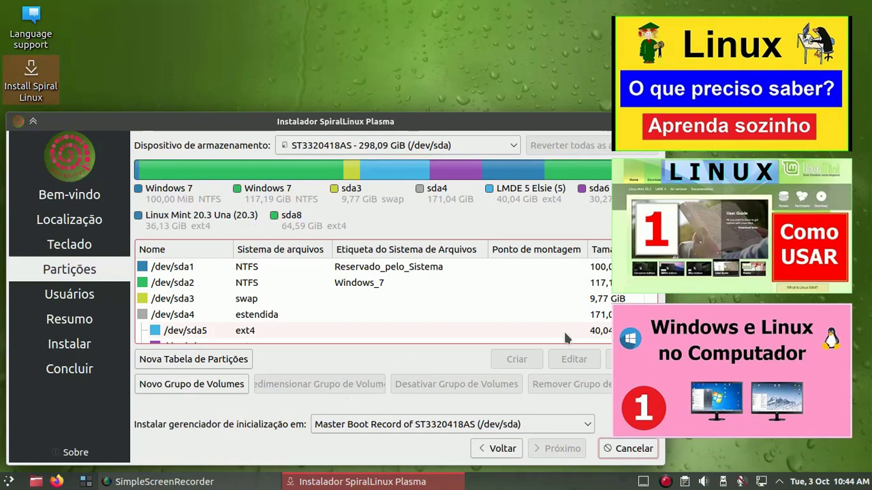
click(276, 301)
click(572, 355)
click(483, 441)
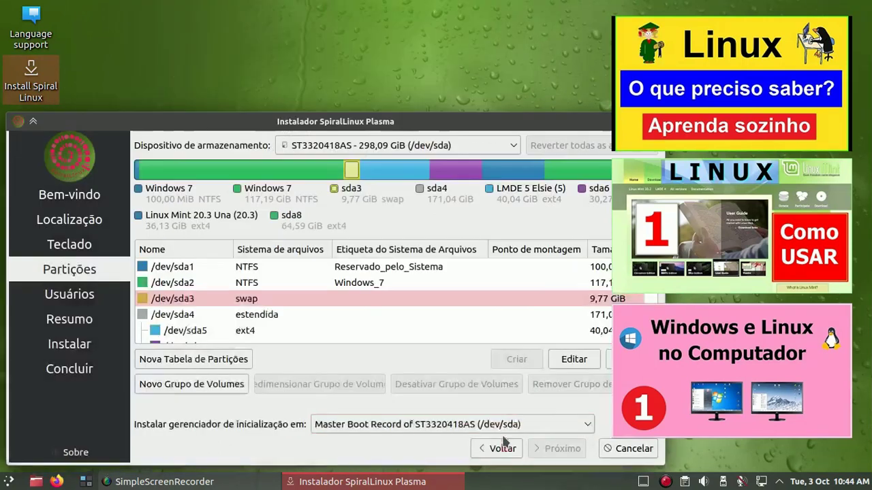
- Try to set partition /dev/sda6 to be formatted as ext4 with mount point /, and cancel the edit
scroll(351, 313, down, 2)
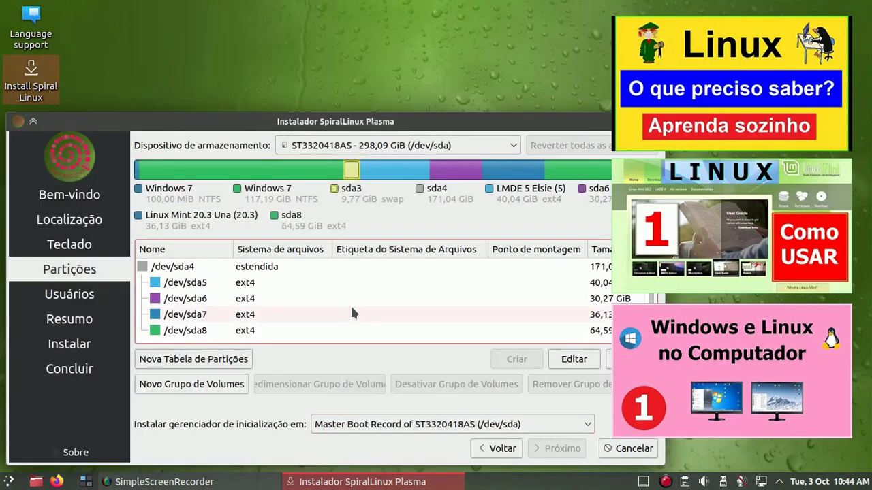
click(262, 299)
click(578, 359)
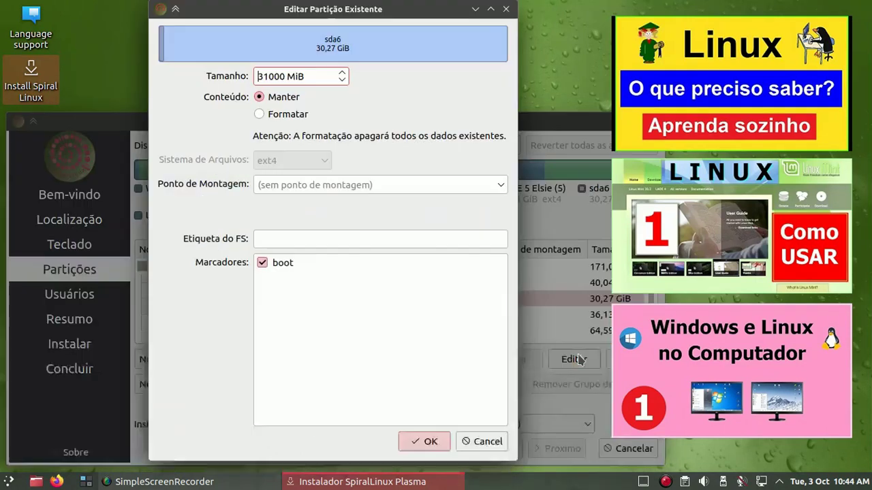
click(261, 116)
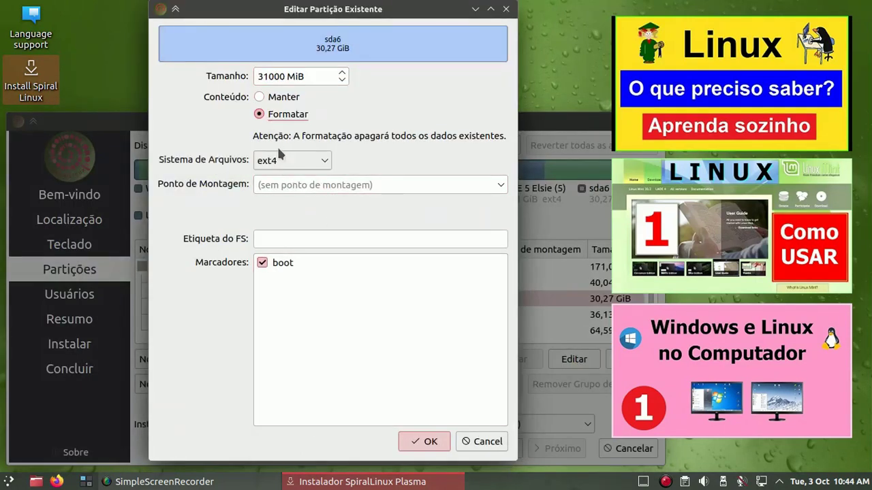
click(501, 185)
click(465, 200)
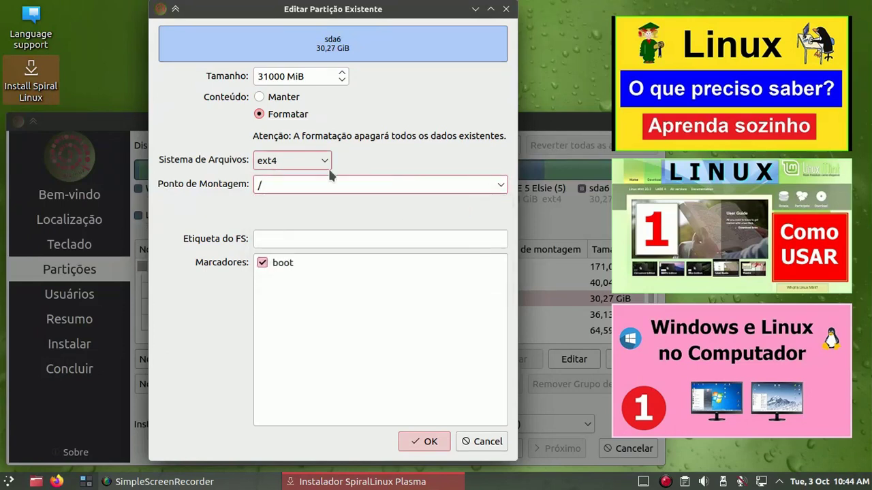
click(488, 441)
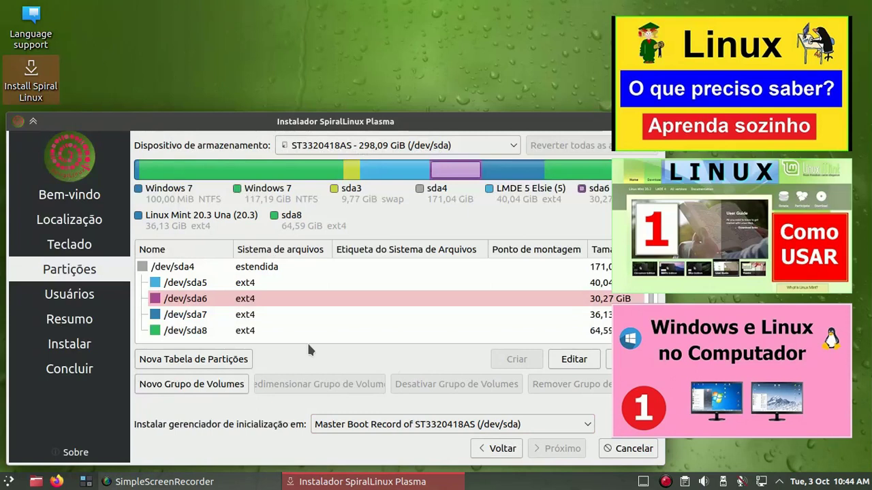
- Try to assign the mount point /home to partition /dev/sda8 while keeping its contents, and cancel the edit
click(289, 331)
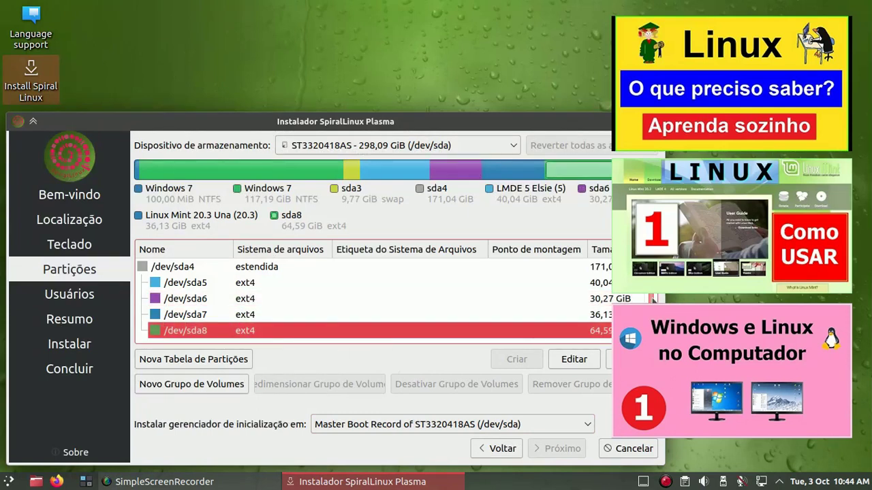
click(573, 361)
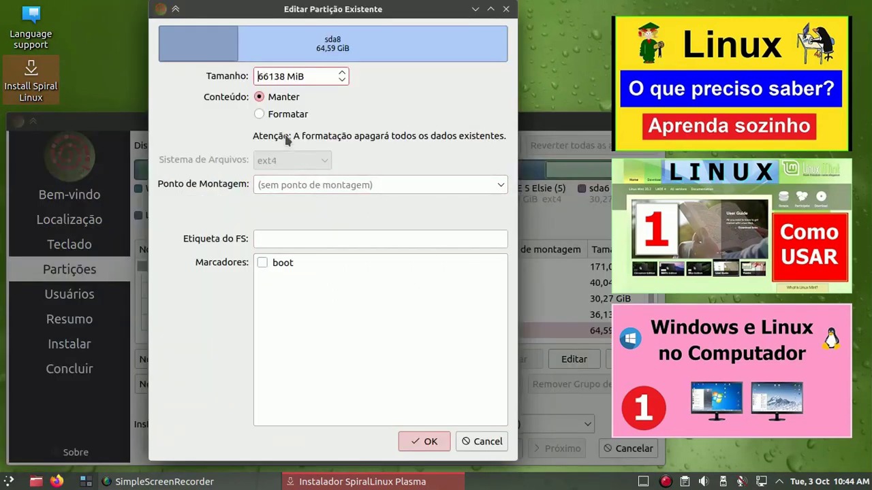
click(499, 184)
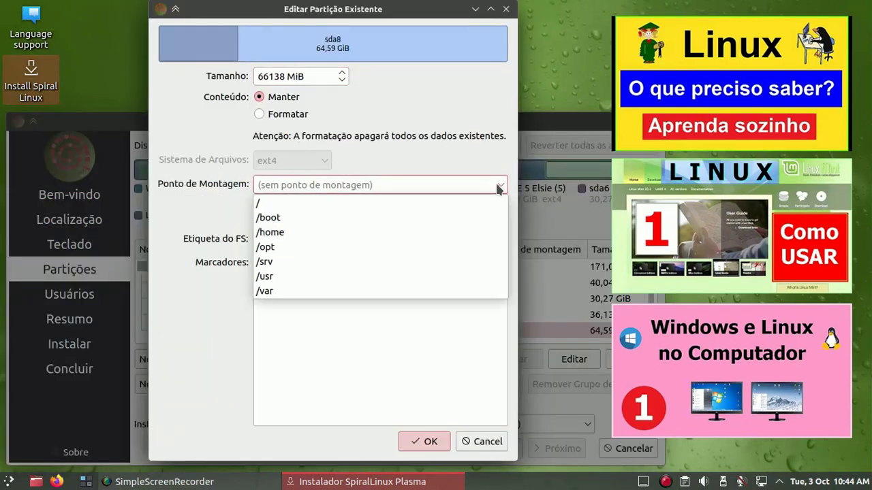
click(448, 232)
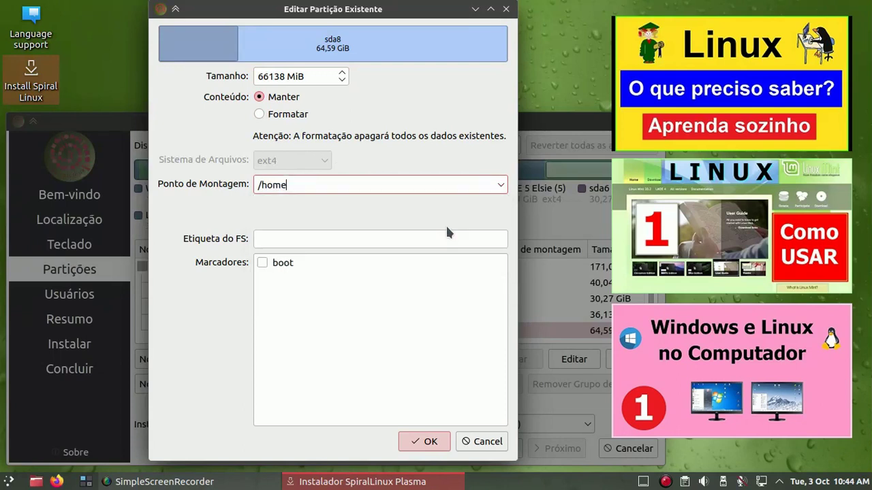
click(476, 441)
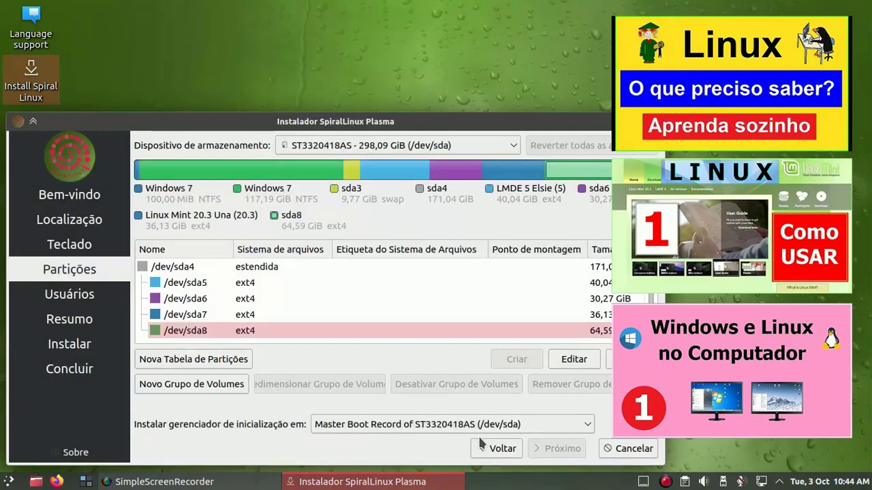
- Cancel the SpiralLinux installation and confirm closing the installer
click(627, 448)
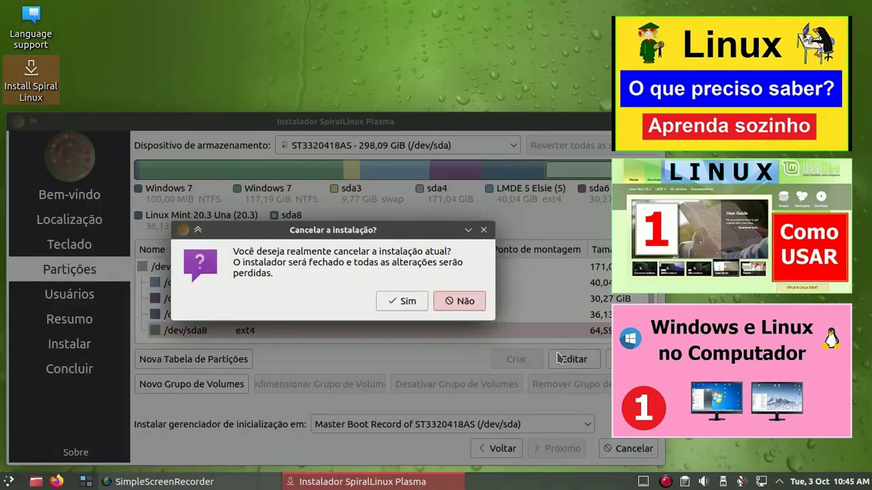
click(408, 301)
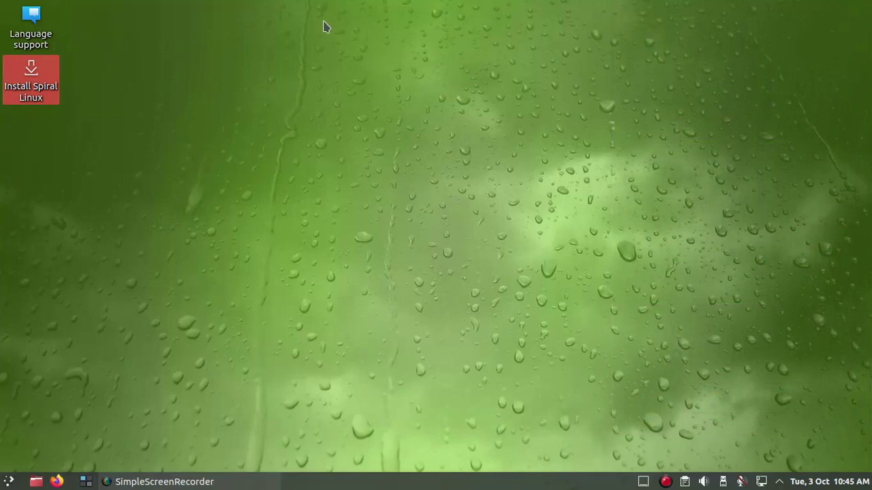
- Open the desktop and wallpaper configuration, look over the wallpaper options, and close it without changes
right_click(271, 29)
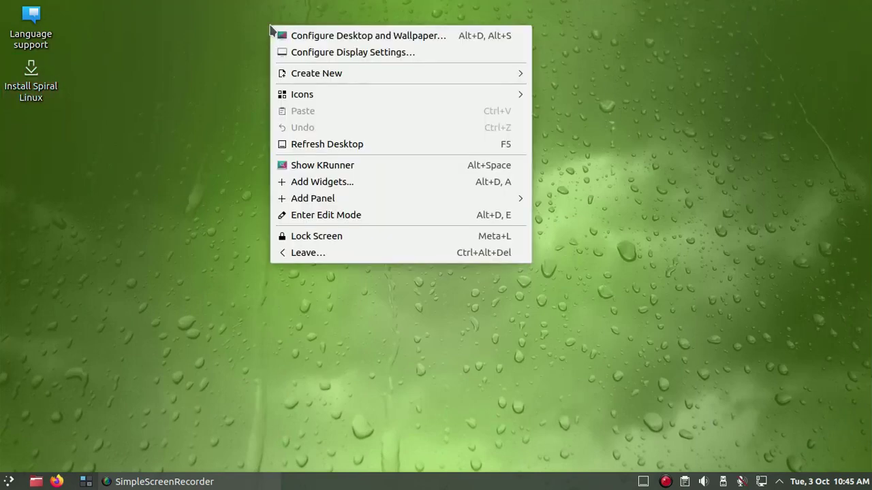
click(315, 35)
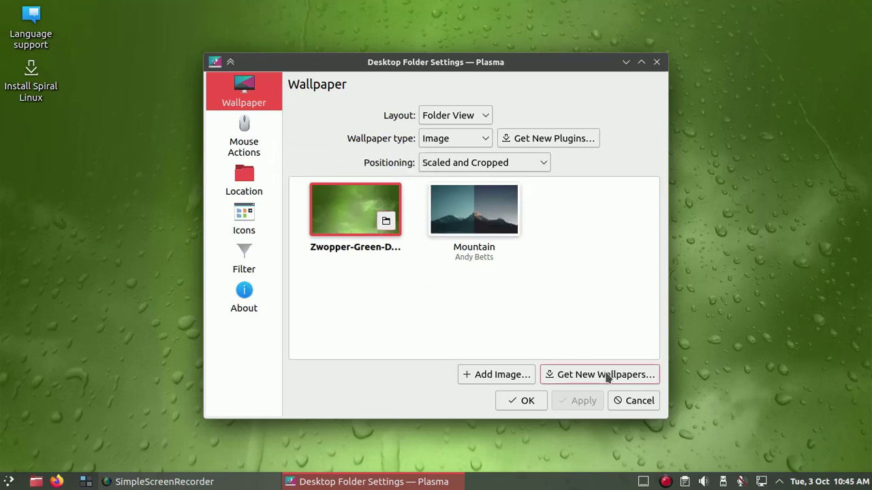
click(640, 403)
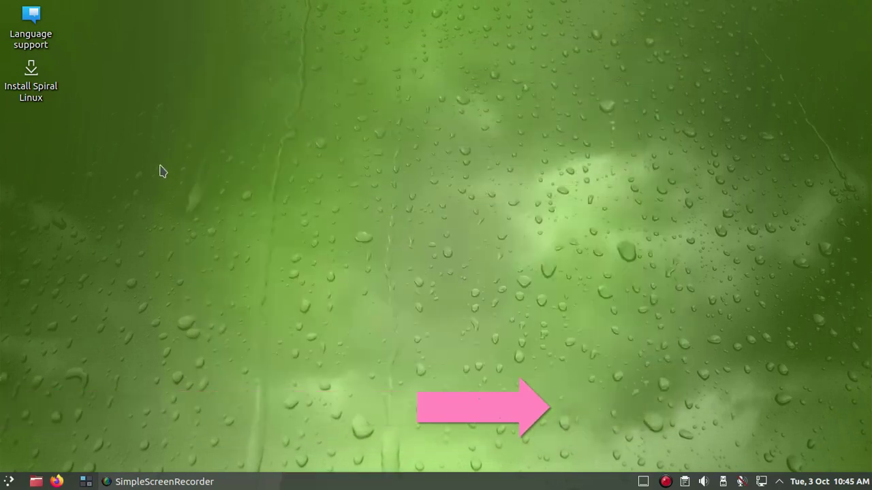